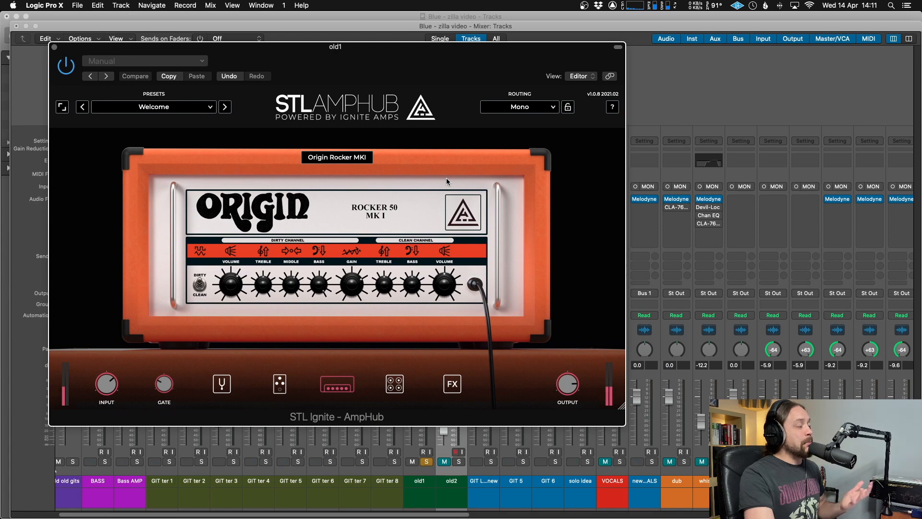
View the AmpHub cabinet section and the first cabinet's available models without changing the selection, and close the plug-in window.
{"action": "left_click", "coordinate": [395, 387]}
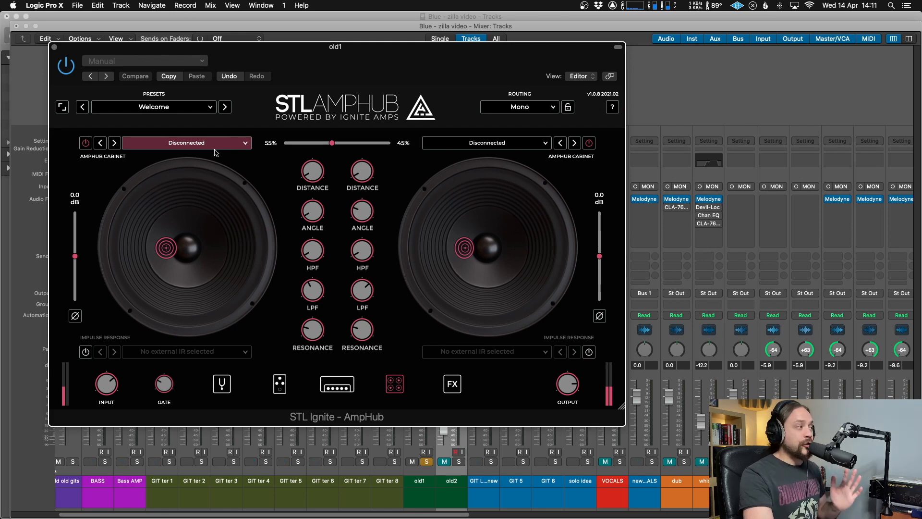
{"action": "left_click", "coordinate": [189, 143]}
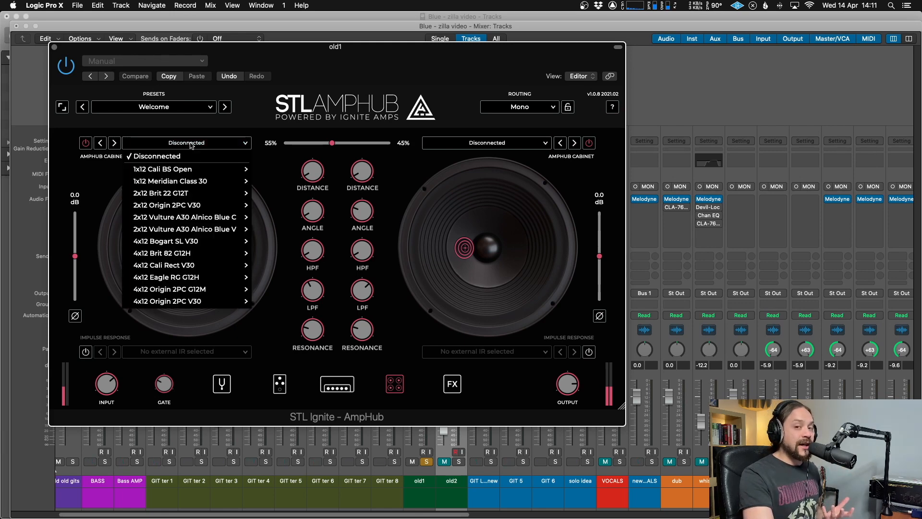
{"action": "left_click", "coordinate": [191, 145]}
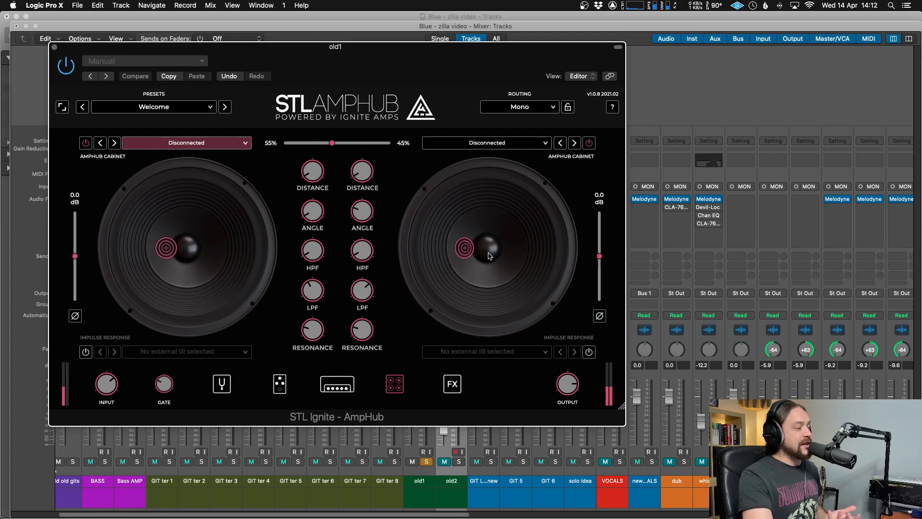
{"action": "left_click_drag", "start_coordinate": [369, 68], "coordinate": [821, 58]}
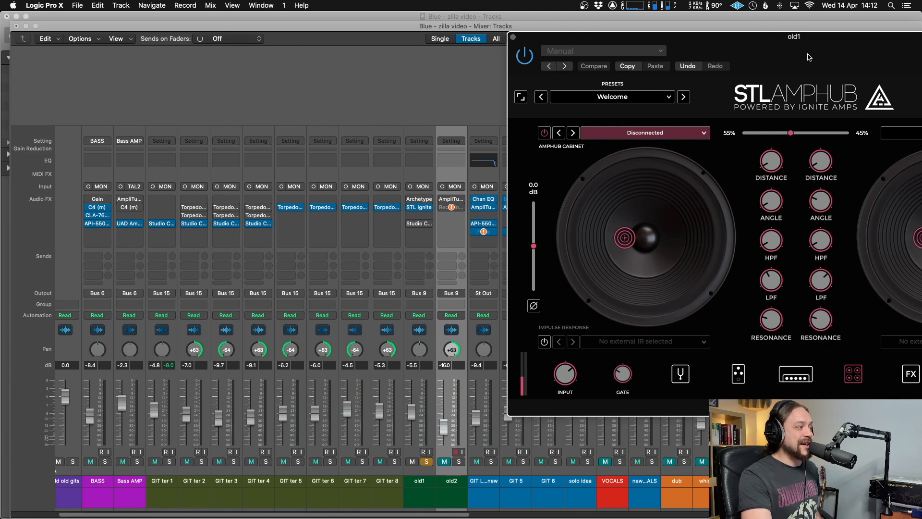
{"action": "left_click_drag", "start_coordinate": [809, 68], "coordinate": [328, 70]}
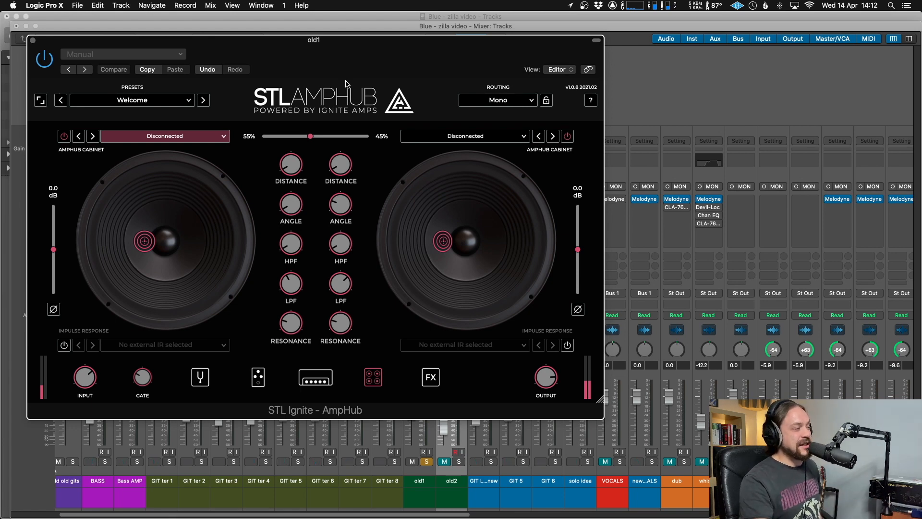
{"action": "key", "text": "super+w"}
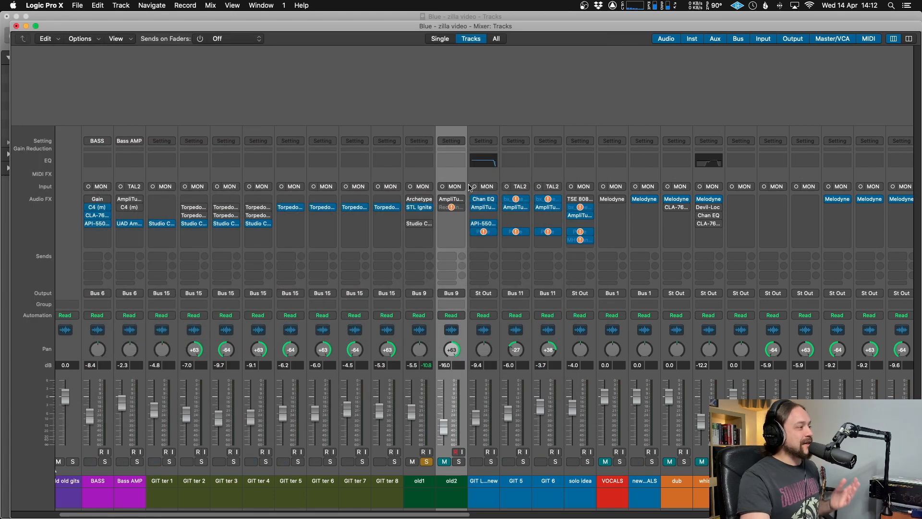
Solo the GIT ter 1 track, lower its fader to -6.0 dB, and compare it with Studio Cabs Zilla bypassed and enabled.
{"action": "scroll", "coordinate": [410, 205], "scroll_direction": "left", "scroll_amount": 5}
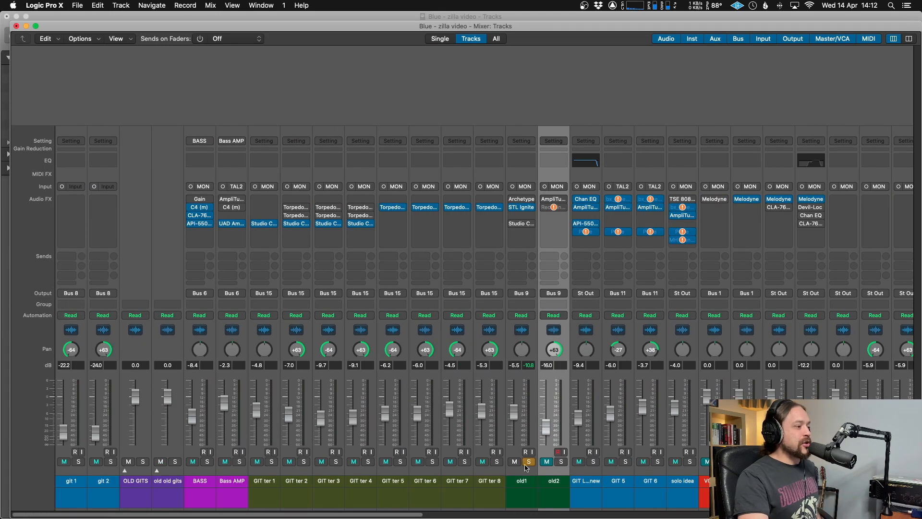
{"action": "left_click", "coordinate": [272, 462]}
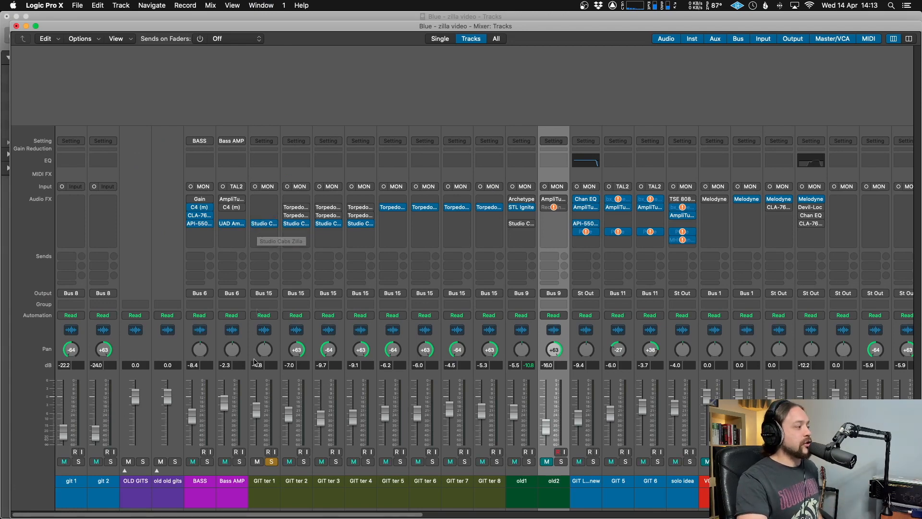
{"action": "left_click", "coordinate": [255, 224]}
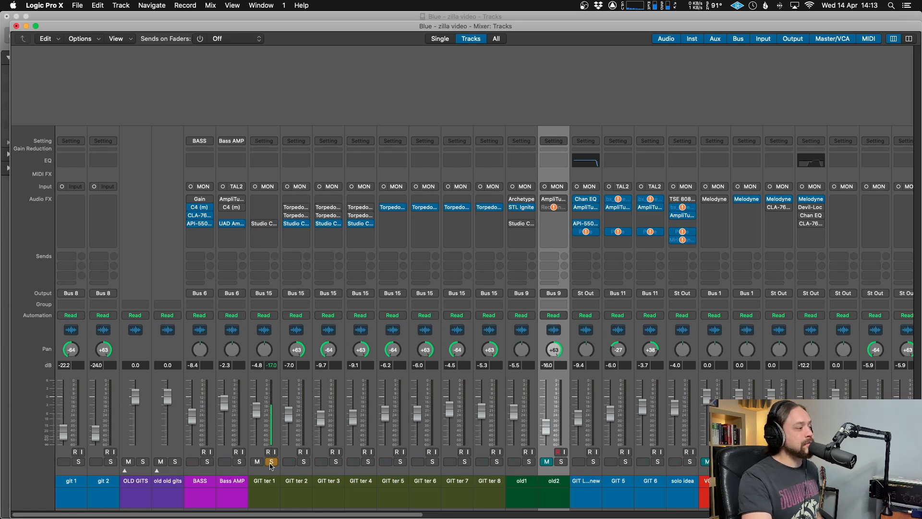
{"action": "left_click_drag", "start_coordinate": [256, 412], "coordinate": [257, 416]}
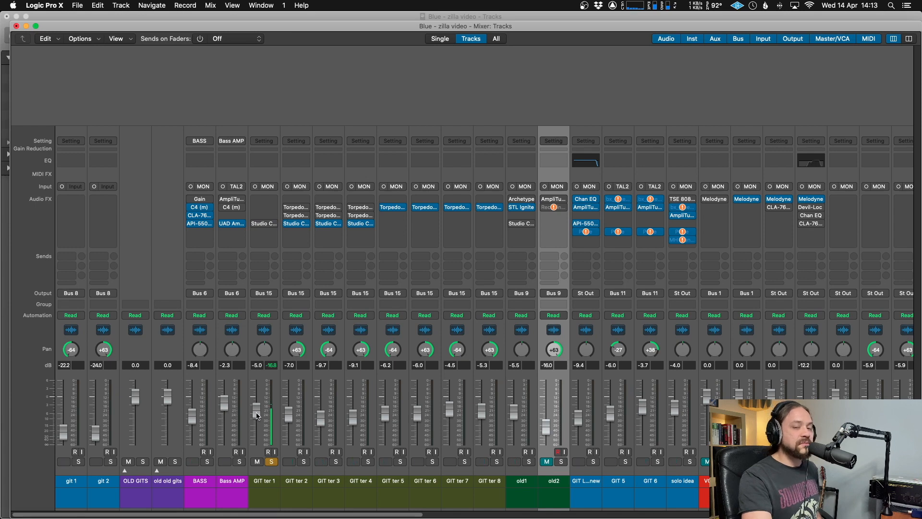
{"action": "left_click", "coordinate": [257, 224]}
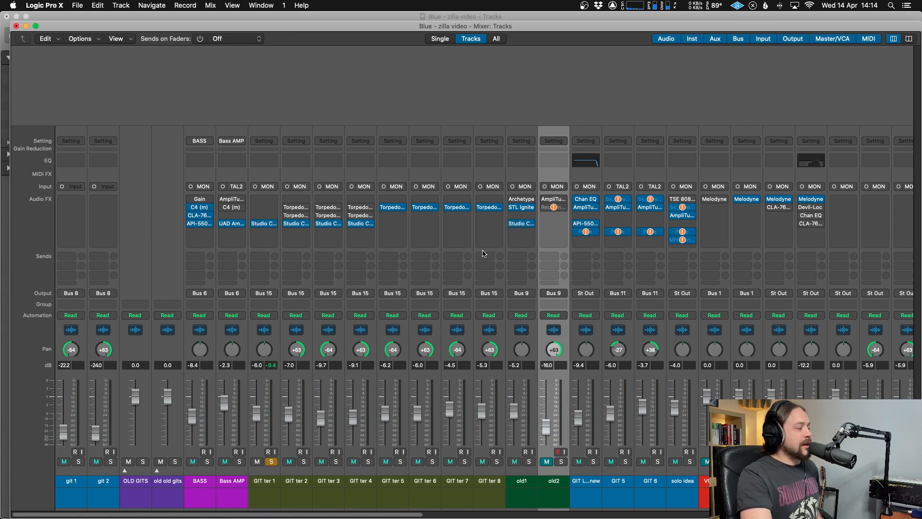
Open Studio Cabs Zilla on GIT ter 1 and load the OS Angled 4x12 cabinet in its first channel.
{"action": "left_click", "coordinate": [264, 225]}
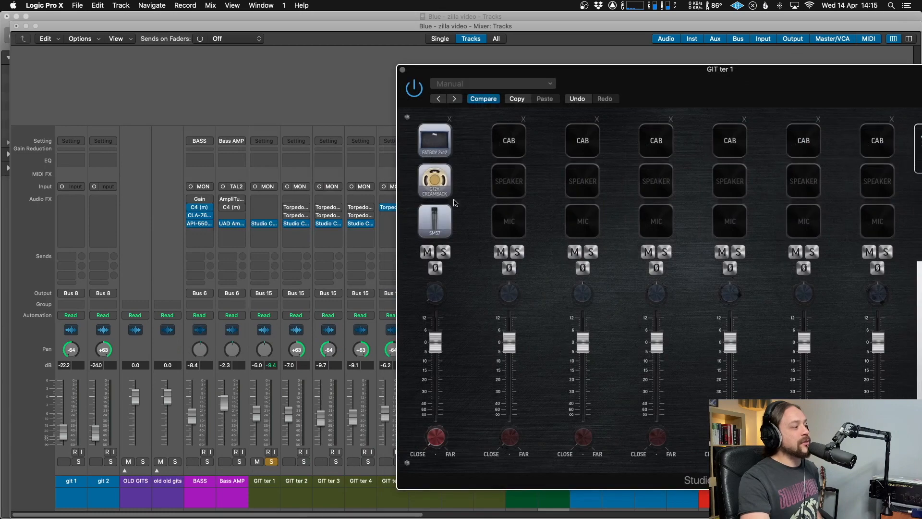
{"action": "left_click", "coordinate": [345, 272]}
{"action": "key", "text": "super+2"}
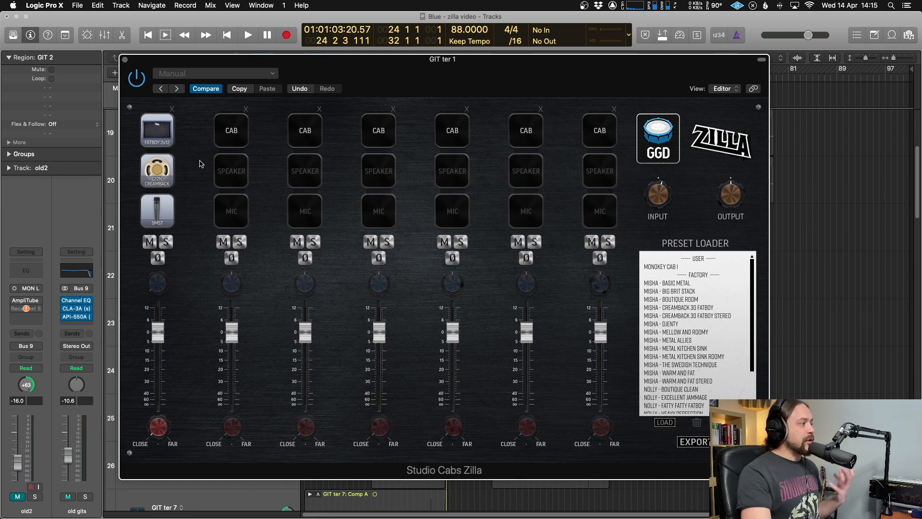
{"action": "left_click", "coordinate": [161, 135]}
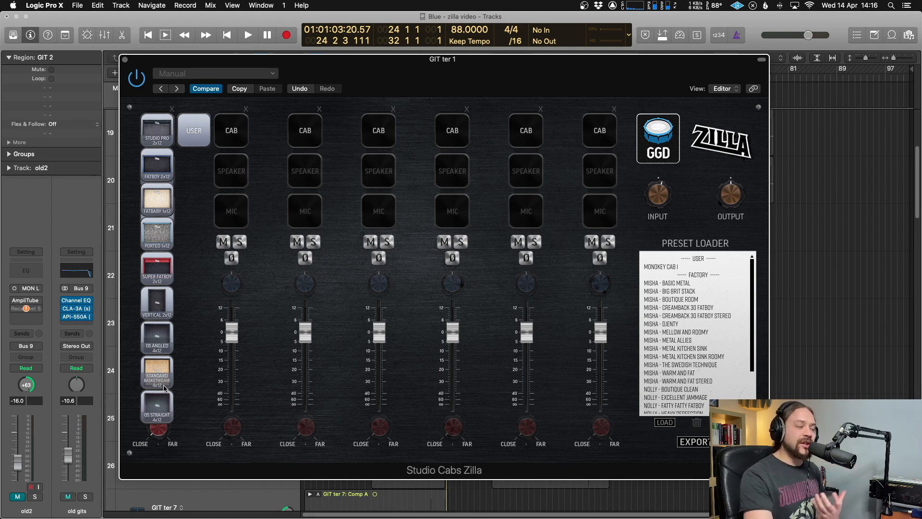
{"action": "left_click", "coordinate": [157, 344]}
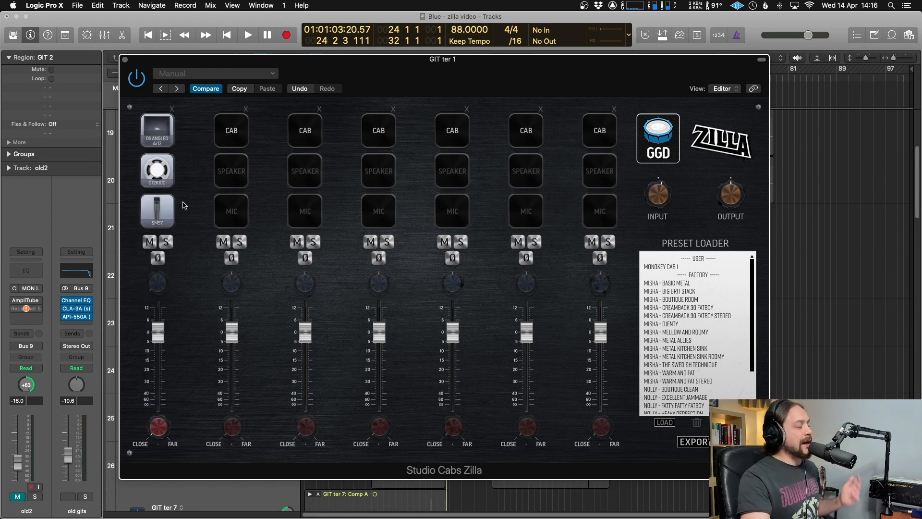
Set the first cab channel's speaker to V30 UK and its microphone to SM57.
{"action": "left_click", "coordinate": [160, 177]}
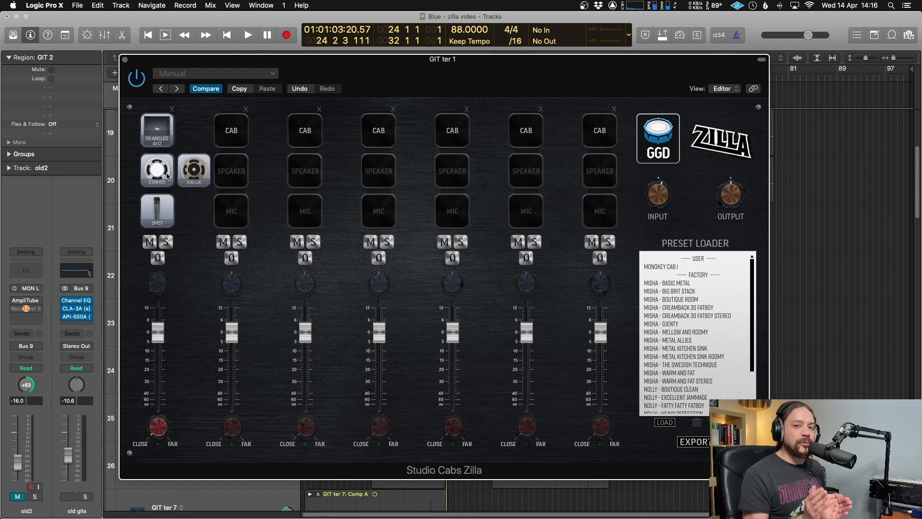
{"action": "left_click", "coordinate": [195, 172]}
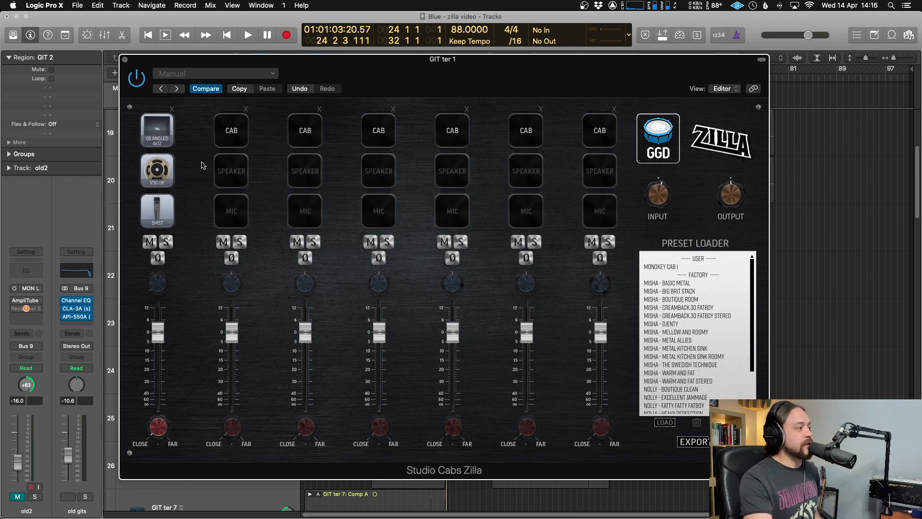
{"action": "left_click", "coordinate": [158, 215]}
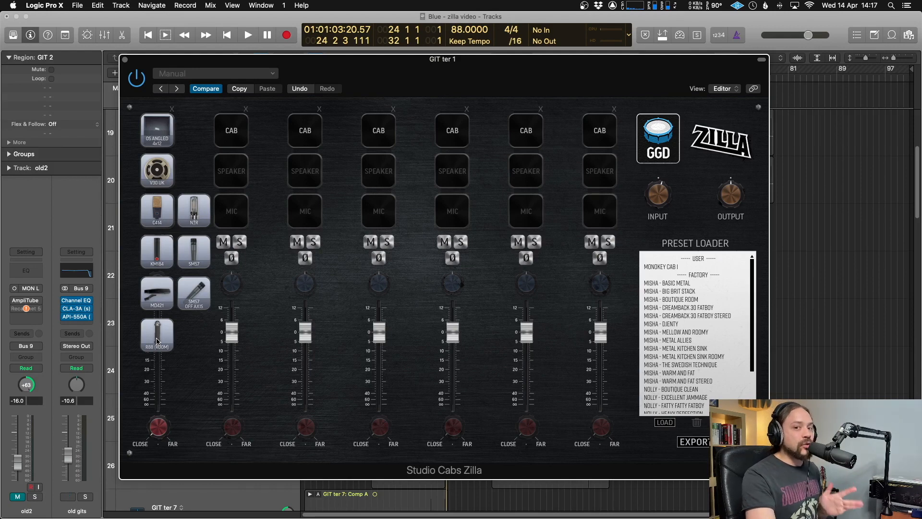
{"action": "left_click", "coordinate": [191, 254]}
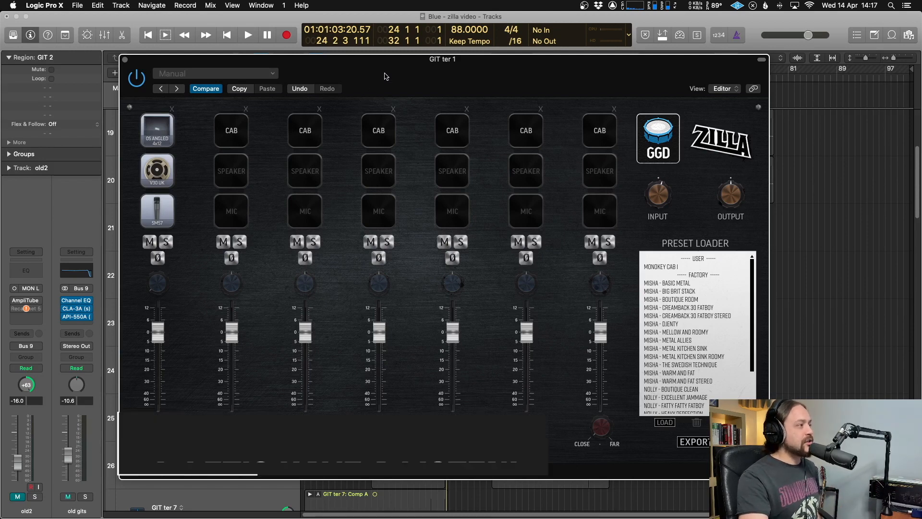
Play back GIT ter 1 to listen to the OS Angled 4x12 cabinet with the V30 UK speaker and SM57.
{"action": "left_click_drag", "start_coordinate": [385, 76], "coordinate": [347, 63]}
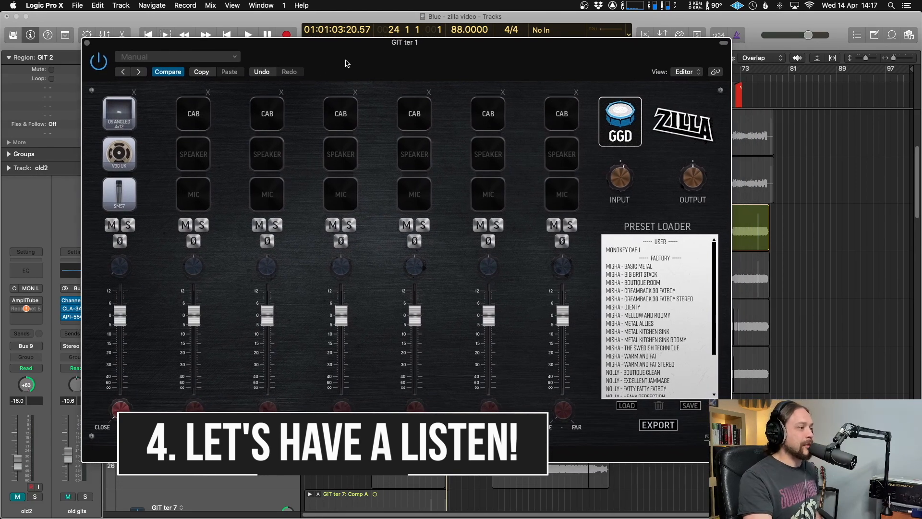
{"action": "left_click_drag", "start_coordinate": [346, 64], "coordinate": [346, 63]}
{"action": "key", "text": "space"}
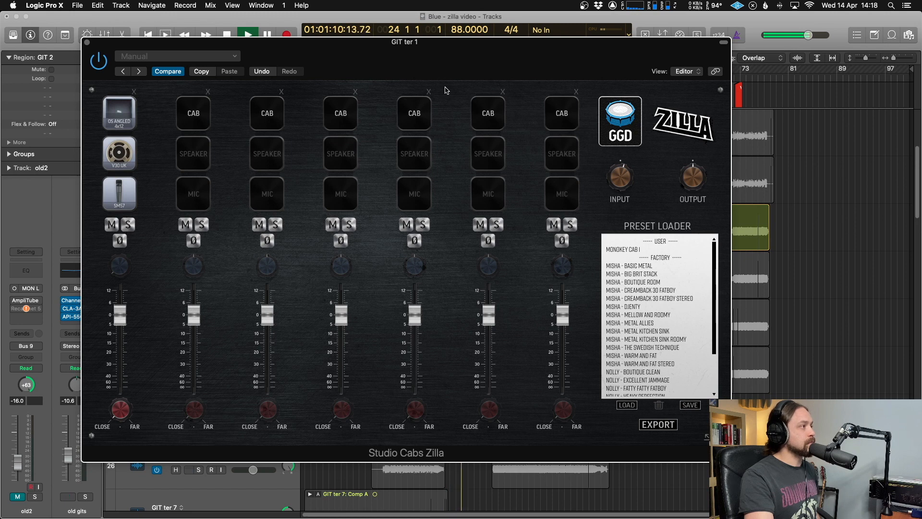
{"action": "key", "text": "space"}
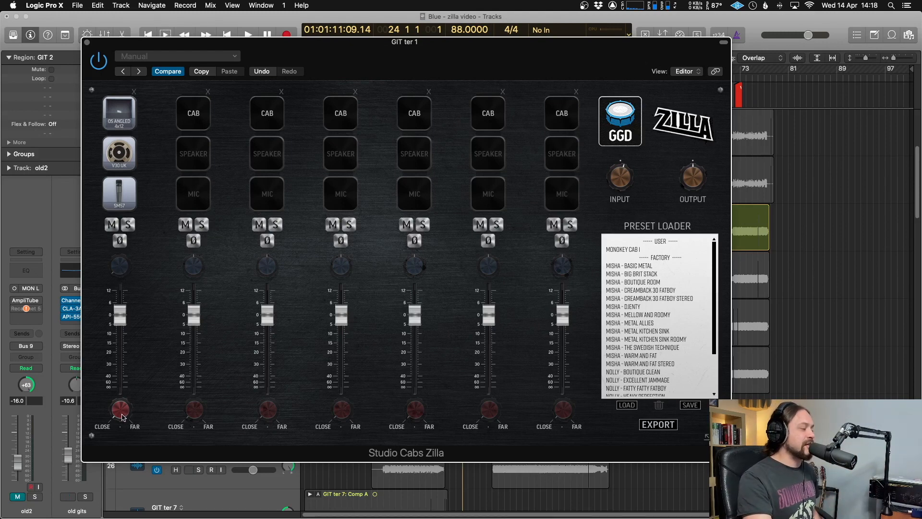
{"action": "key", "text": "space"}
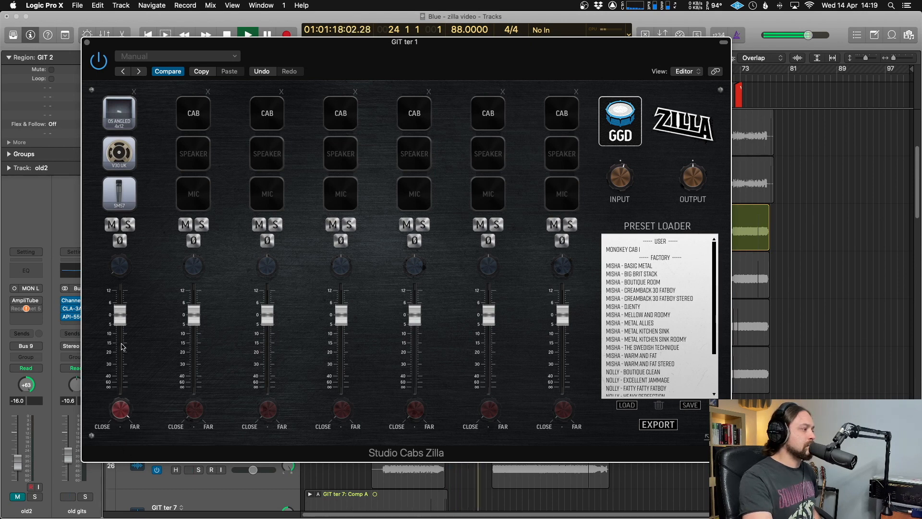
{"action": "key", "text": "space"}
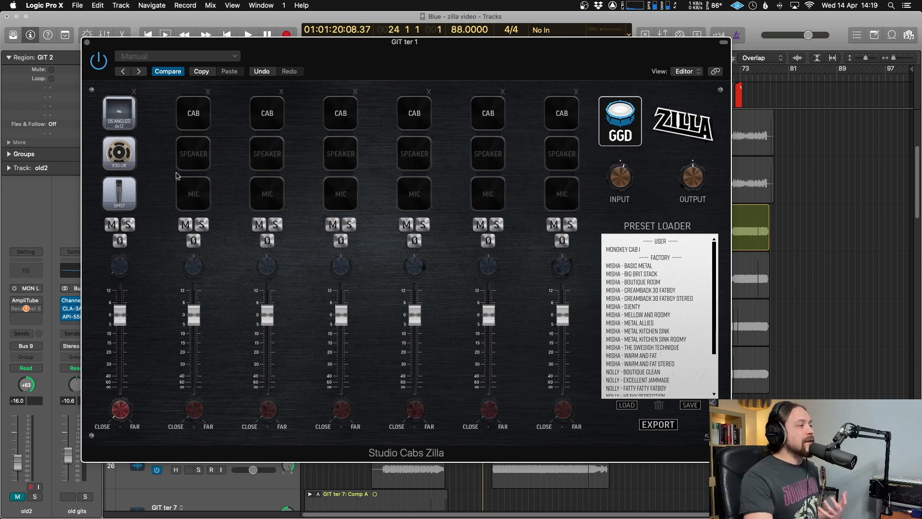
Load the OS Angled 4x12 cabinet in the second channel and choose the NTR microphone for it.
{"action": "left_click", "coordinate": [195, 123]}
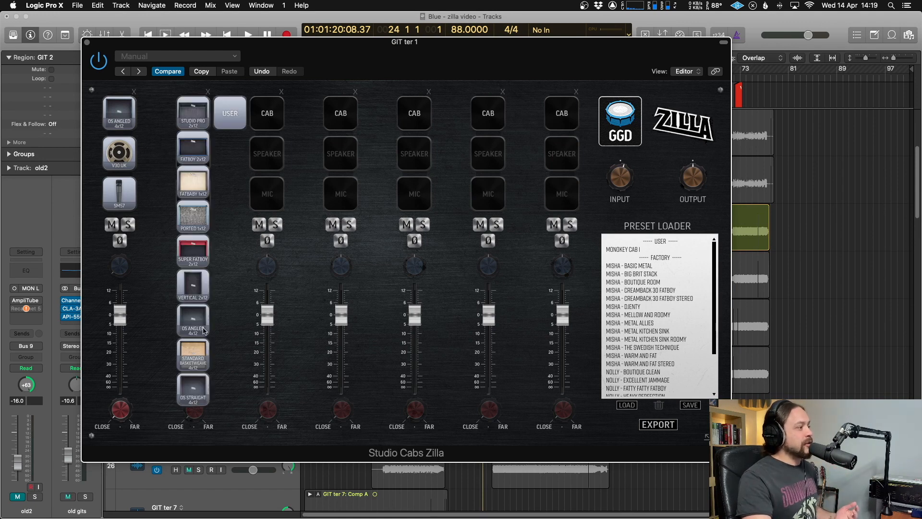
{"action": "left_click", "coordinate": [194, 325]}
{"action": "left_click", "coordinate": [201, 191]}
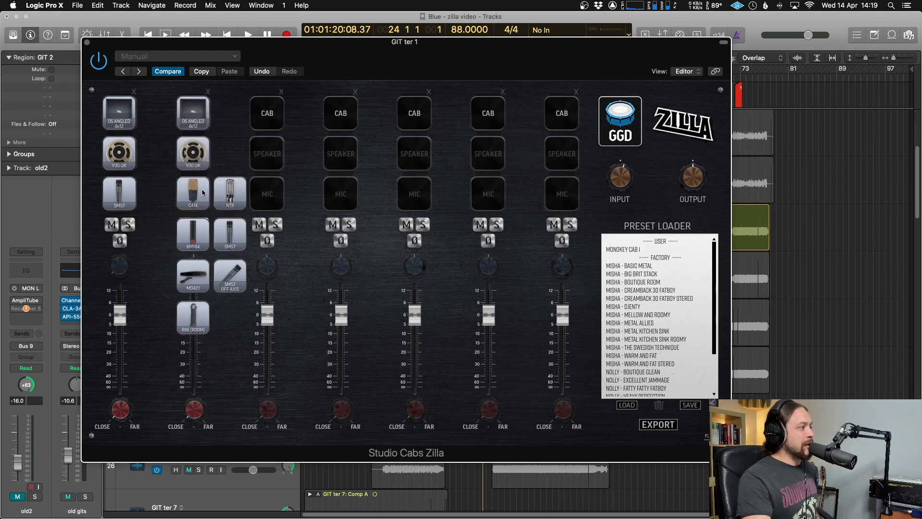
{"action": "left_click", "coordinate": [233, 196]}
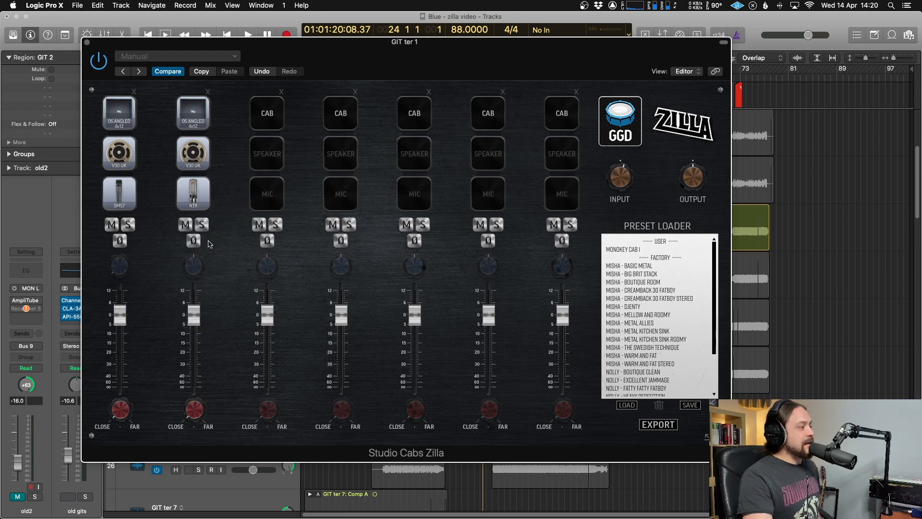
Play the track and compare the NTR channel soloed and muted against the SM57, leaving both channels active.
{"action": "key", "text": "ctrl+m"}
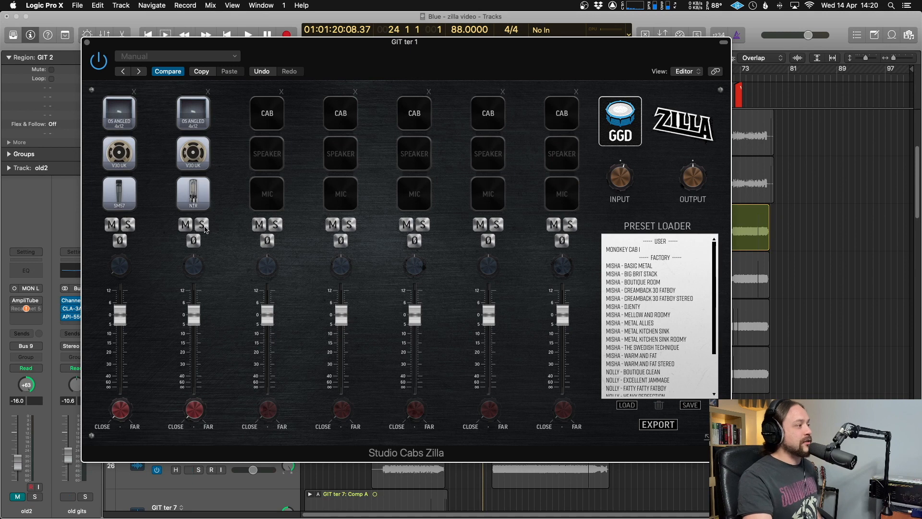
{"action": "key", "text": "ctrl+m"}
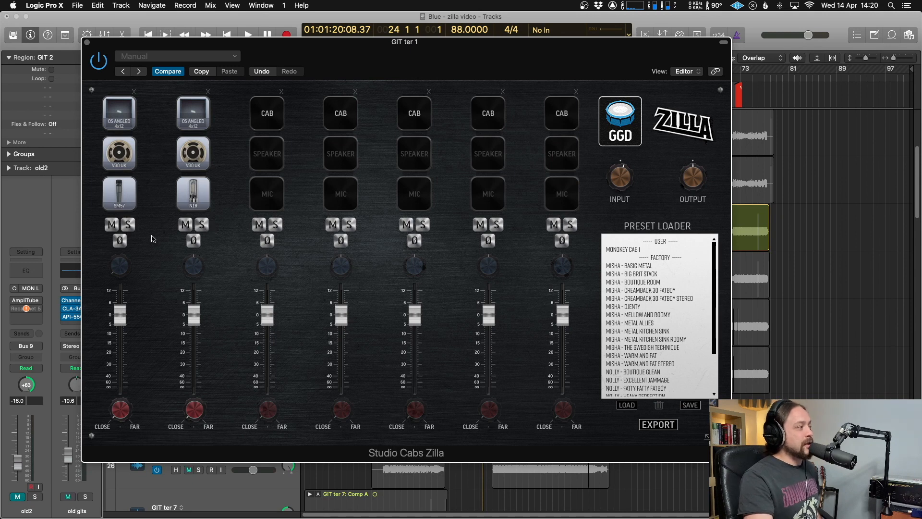
{"action": "key", "text": "ctrl+m"}
{"action": "left_click", "coordinate": [202, 225]}
{"action": "key", "text": "space"}
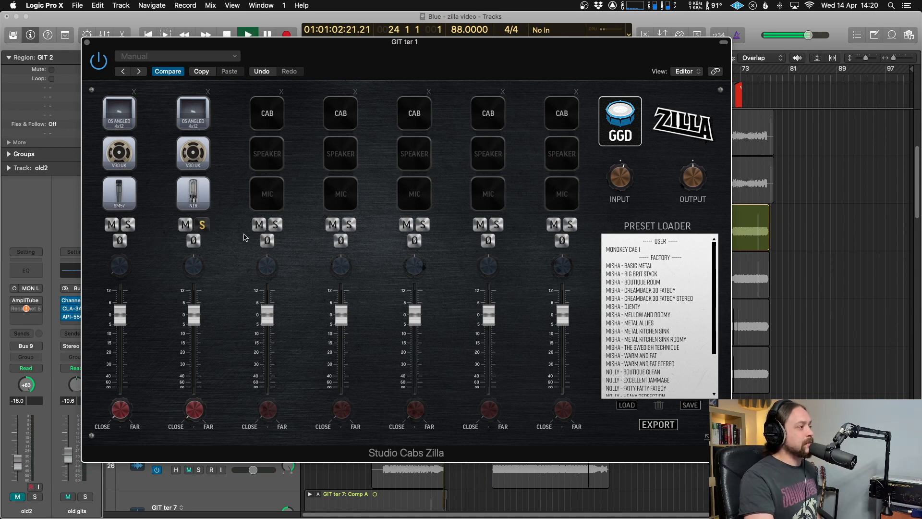
{"action": "left_click", "coordinate": [202, 224]}
{"action": "left_click", "coordinate": [186, 226]}
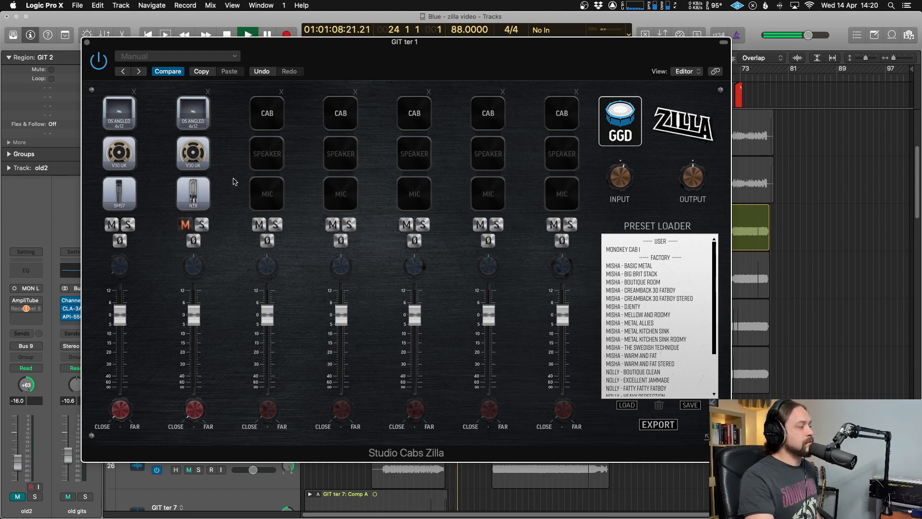
{"action": "left_click", "coordinate": [202, 225]}
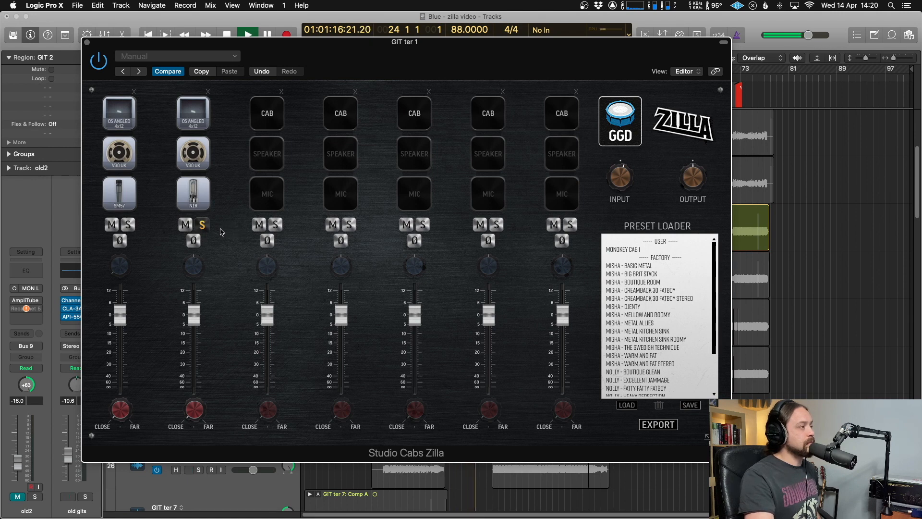
{"action": "key", "text": "space"}
{"action": "left_click", "coordinate": [198, 226]}
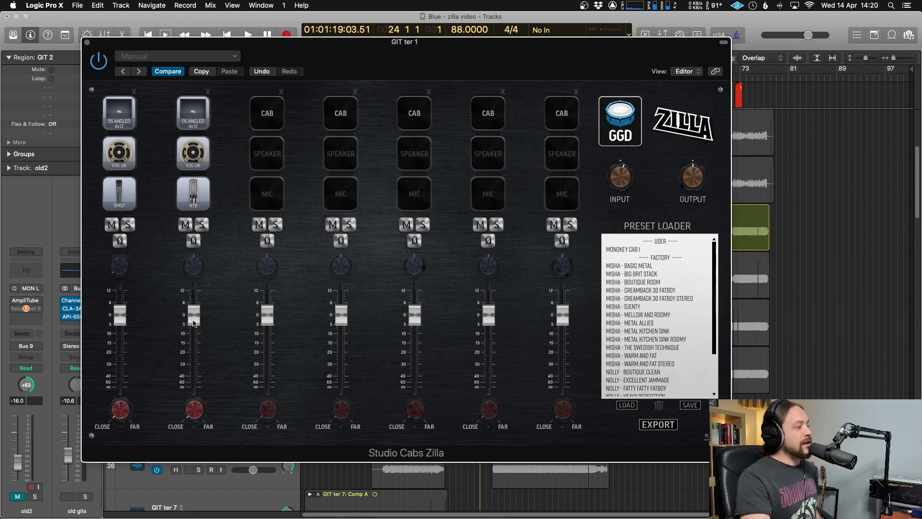
Pull the NTR channel's fader to its minimum and raise it back to 0 during playback to hear the microphone blend.
{"action": "left_click_drag", "start_coordinate": [193, 322], "coordinate": [189, 420]}
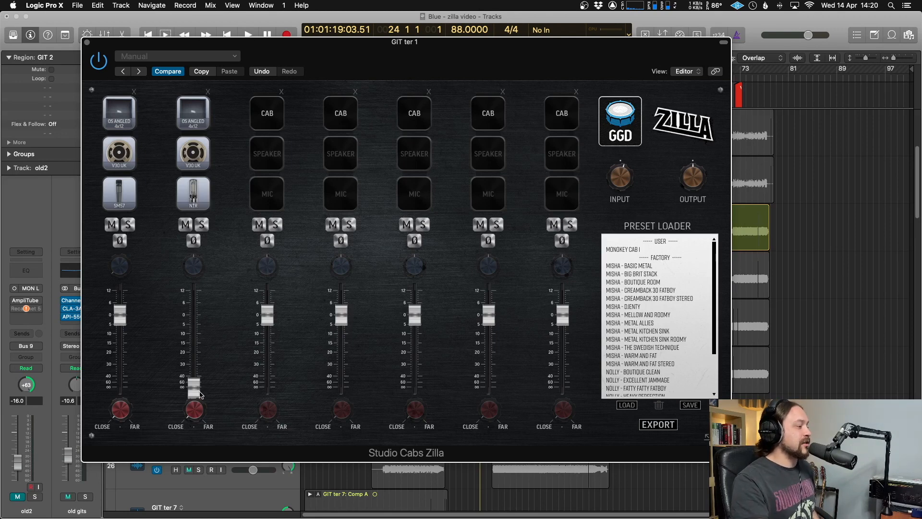
{"action": "key", "text": "space"}
{"action": "left_click_drag", "start_coordinate": [192, 394], "coordinate": [193, 319]}
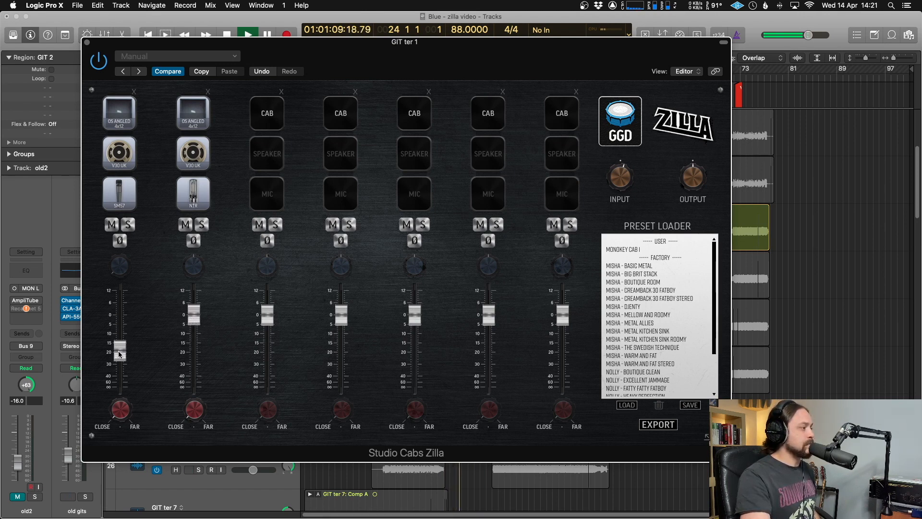
Raise the SM57 fader to about -1, lower the NTR fader to about -7, and compare the blend with the NTR channel muted.
{"action": "left_click_drag", "start_coordinate": [119, 352], "coordinate": [120, 318]}
{"action": "mouse_move", "coordinate": [193, 318]}
{"action": "left_mouse_down"}
{"action": "mouse_move", "coordinate": [194, 385]}
{"action": "mouse_move", "coordinate": [193, 329]}
{"action": "left_mouse_up"}
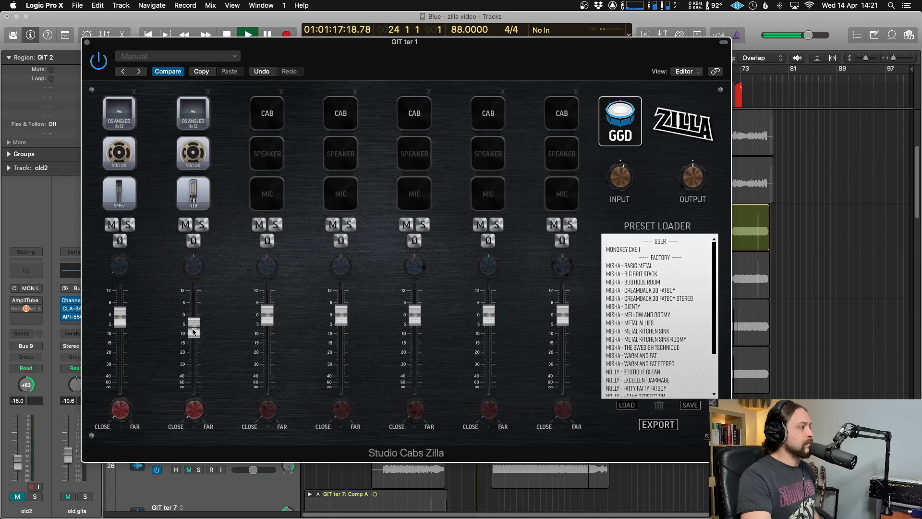
{"action": "left_click", "coordinate": [186, 225]}
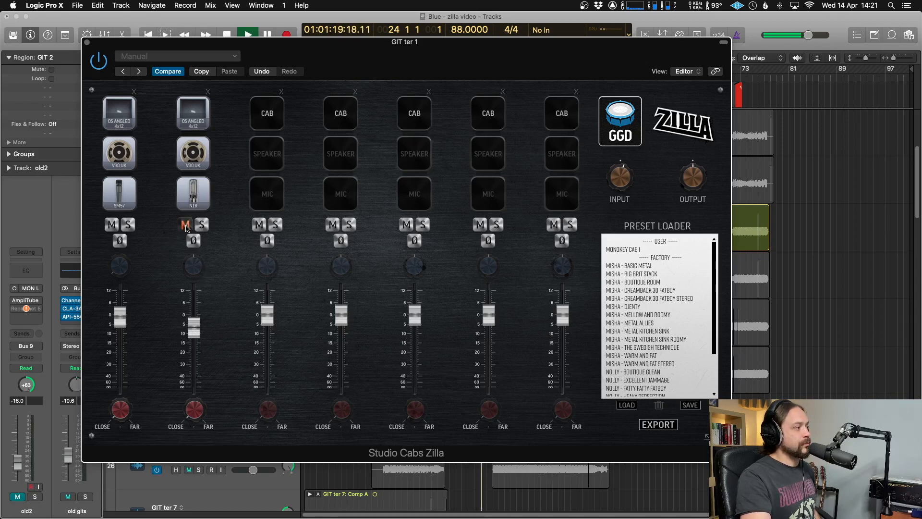
{"action": "left_click", "coordinate": [186, 225]}
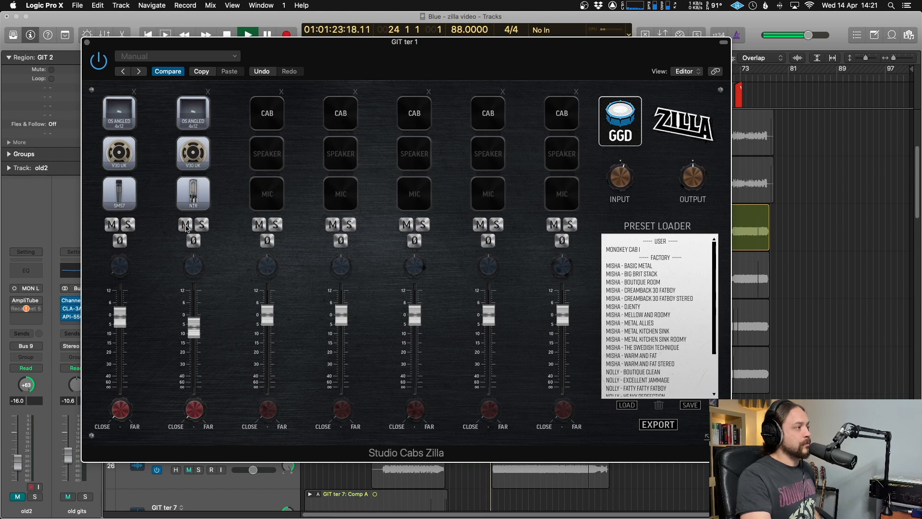
{"action": "key", "text": "space"}
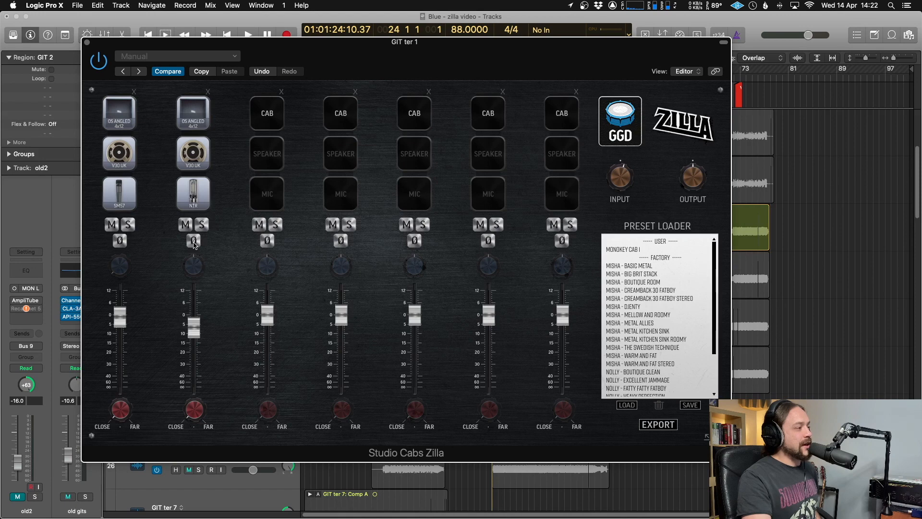
Play the blend with the NTR fader back at about 0, stop playback, and lower that fader to about -8.
{"action": "left_click", "coordinate": [194, 241]}
{"action": "mouse_move", "coordinate": [194, 325]}
{"action": "left_mouse_down"}
{"action": "mouse_move", "coordinate": [194, 386]}
{"action": "mouse_move", "coordinate": [190, 310]}
{"action": "mouse_move", "coordinate": [190, 325]}
{"action": "left_mouse_up"}
{"action": "key", "text": "space"}
{"action": "key", "text": "space"}
{"action": "key", "text": "space"}
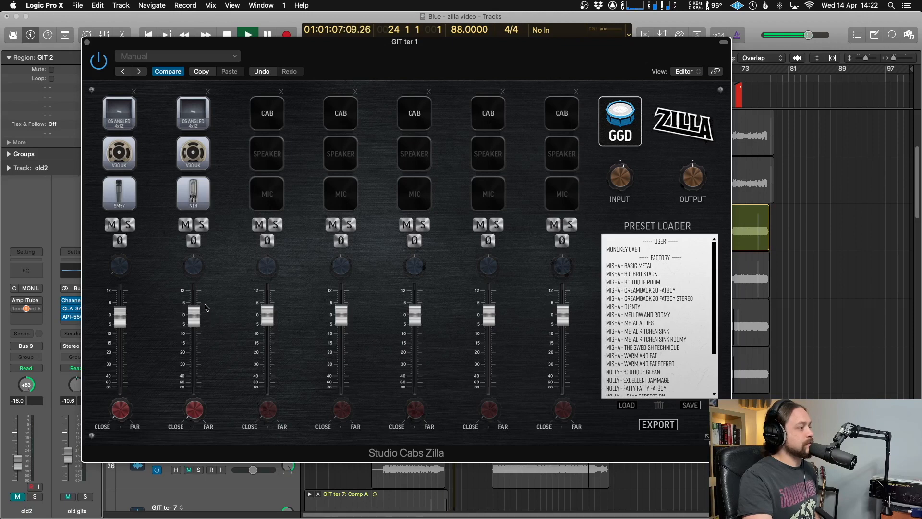
{"action": "key", "text": "space"}
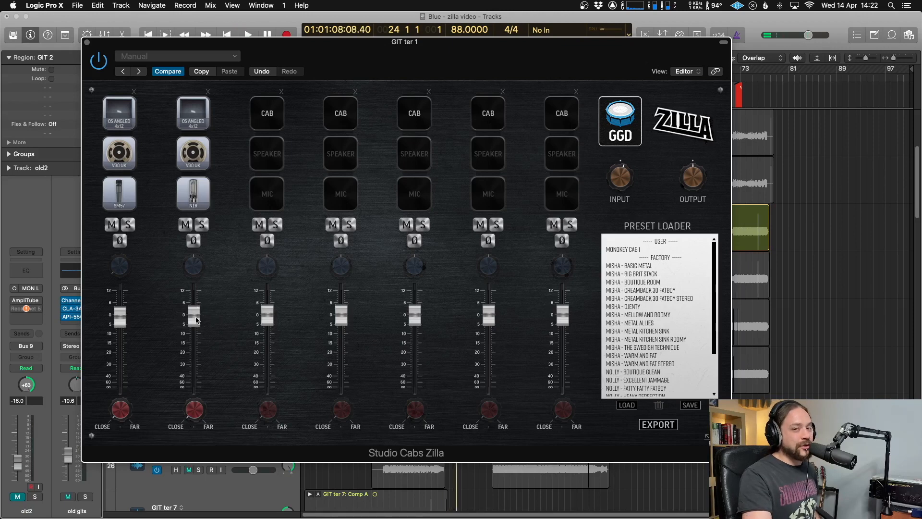
{"action": "left_click_drag", "start_coordinate": [196, 321], "coordinate": [194, 329]}
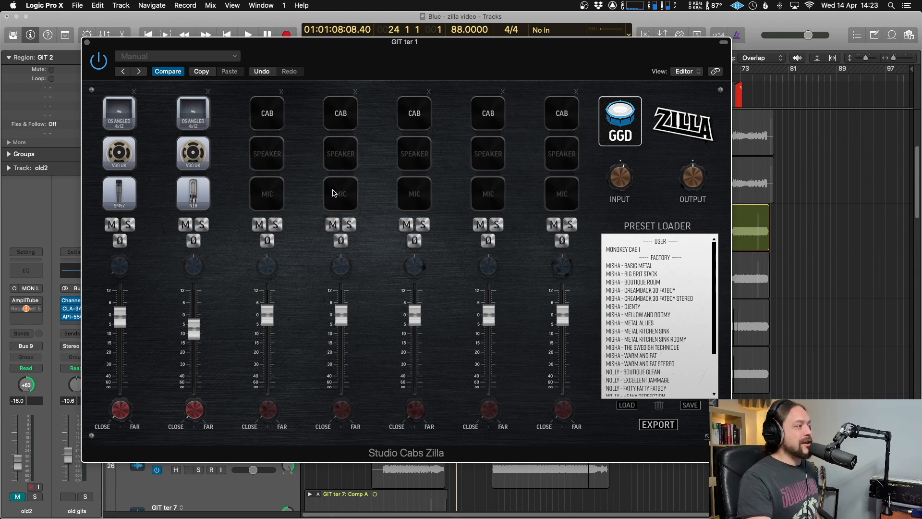
Load the Super Fatboy 2x12 cabinet in the third channel with the V30 UK speaker and the KM184 microphone.
{"action": "left_click", "coordinate": [278, 120]}
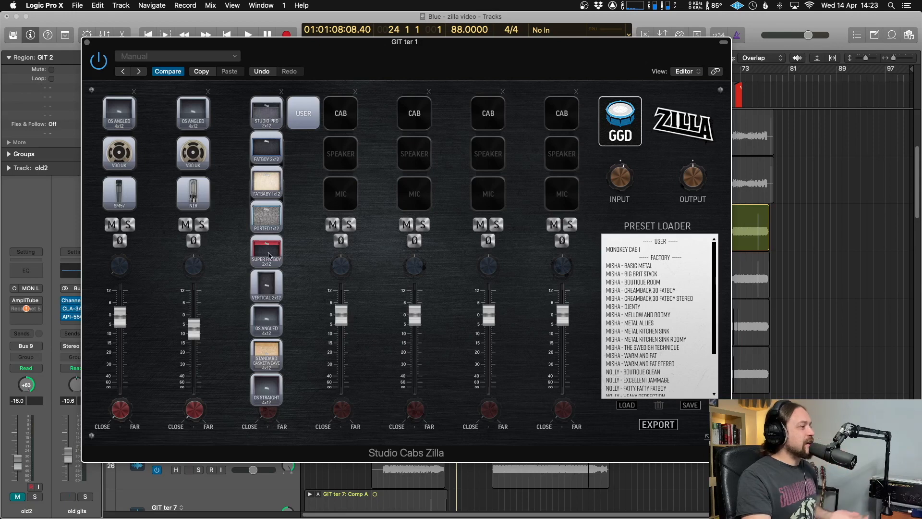
{"action": "left_click", "coordinate": [259, 256]}
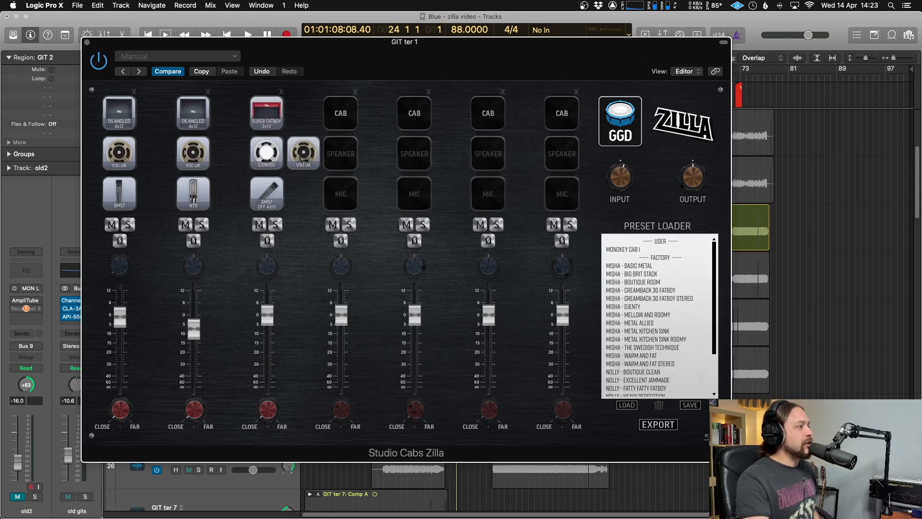
{"action": "left_click", "coordinate": [277, 197]}
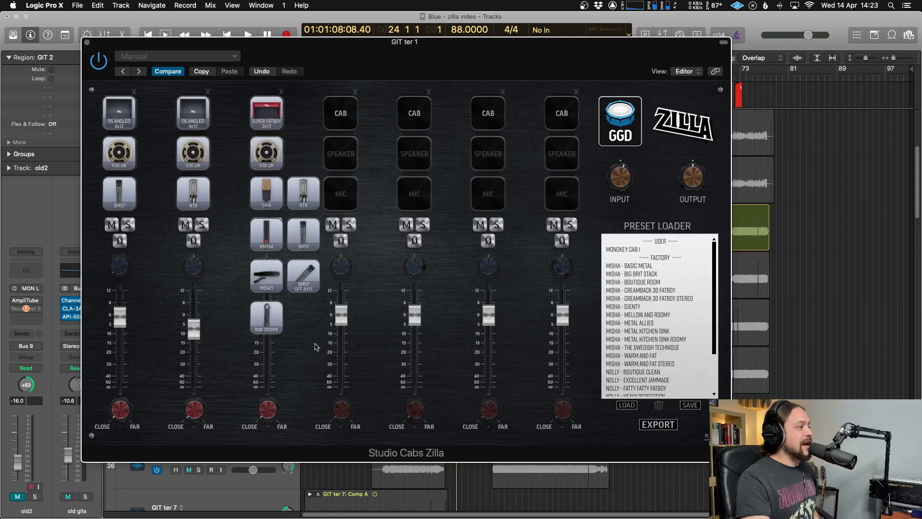
{"action": "left_click", "coordinate": [270, 237]}
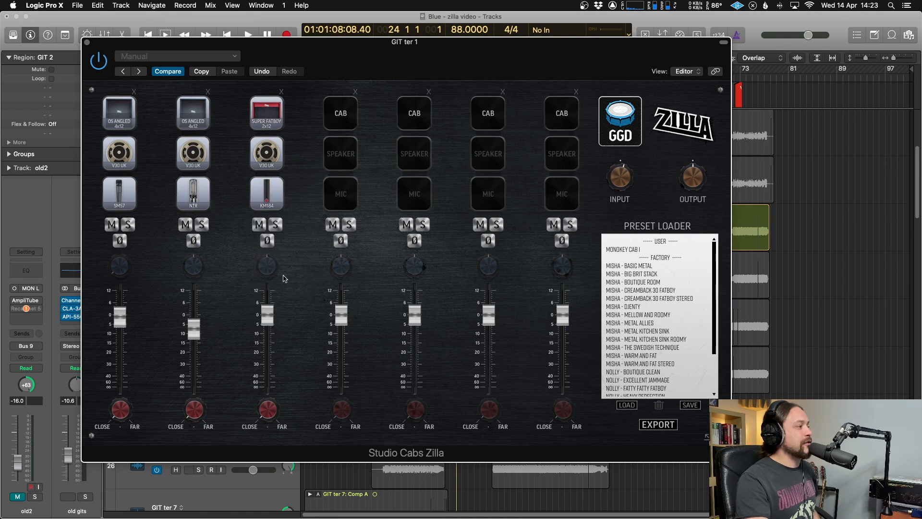
Solo the third channel and play the track to hear the KM184 on its own.
{"action": "left_click", "coordinate": [274, 225]}
{"action": "key", "text": "space"}
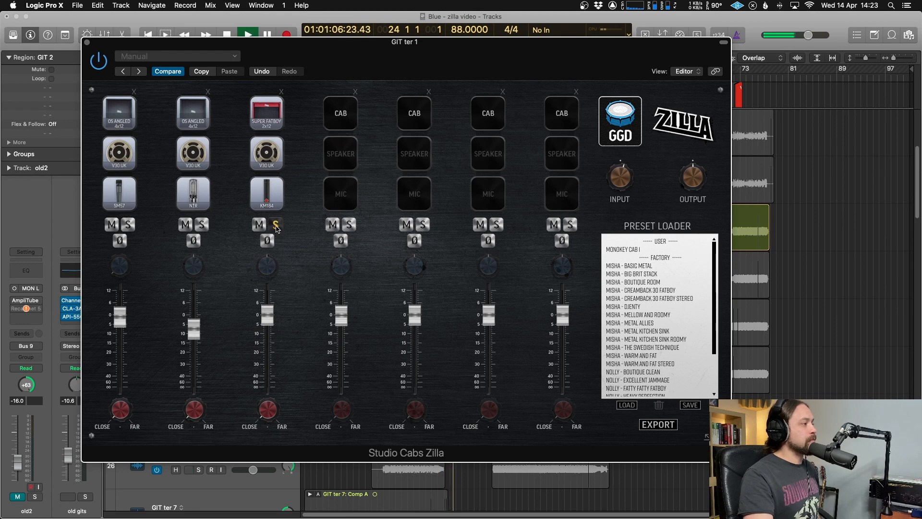
{"action": "key", "text": "space"}
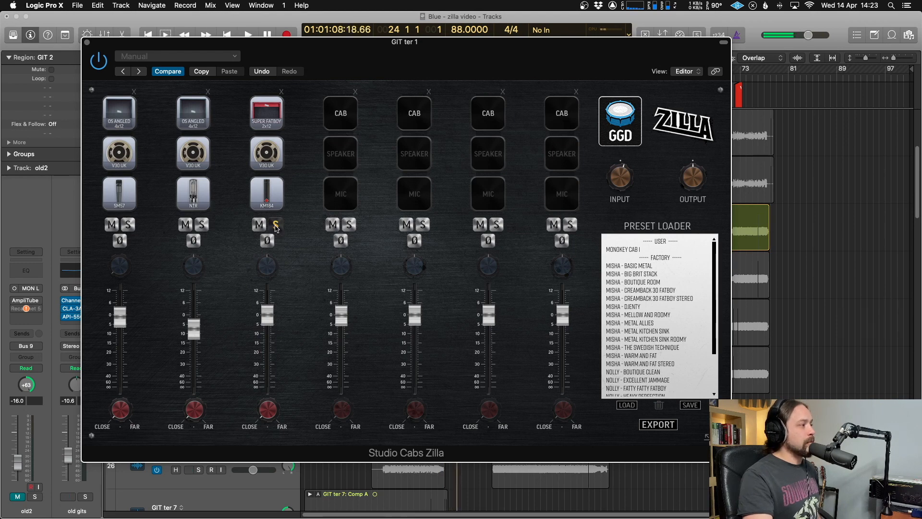
Raise the KM184 fader from its minimum to about -8 during playback, comparing the blend with that channel muted and active.
{"action": "left_click_drag", "start_coordinate": [267, 315], "coordinate": [265, 387]}
{"action": "key", "text": "space"}
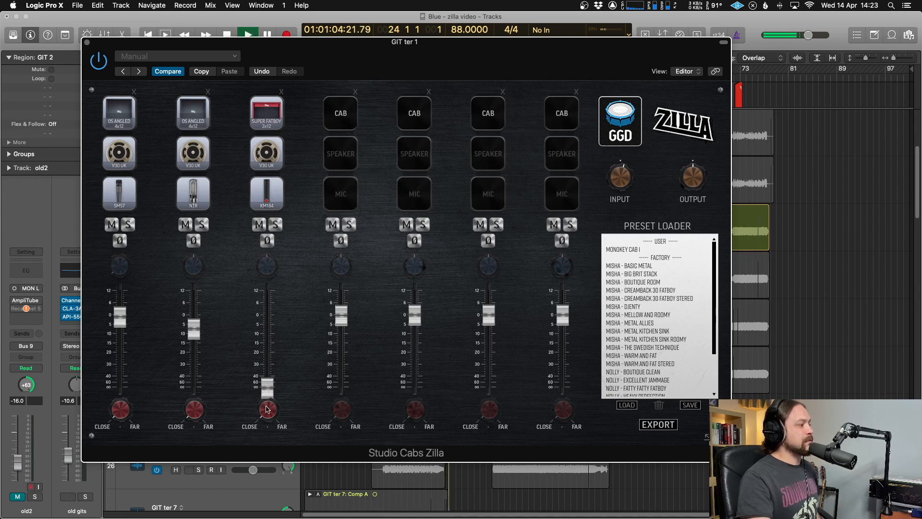
{"action": "left_click_drag", "start_coordinate": [264, 376], "coordinate": [264, 323]}
{"action": "left_click", "coordinate": [258, 224]}
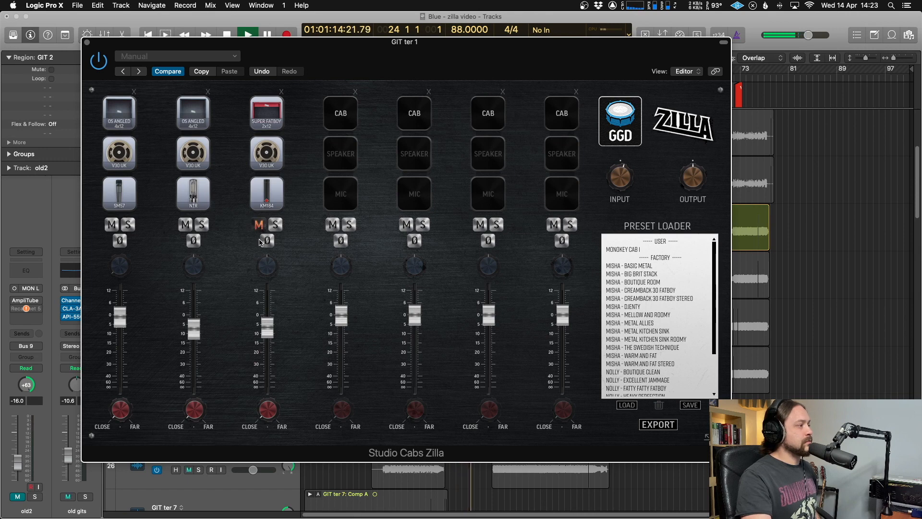
{"action": "left_click", "coordinate": [259, 225]}
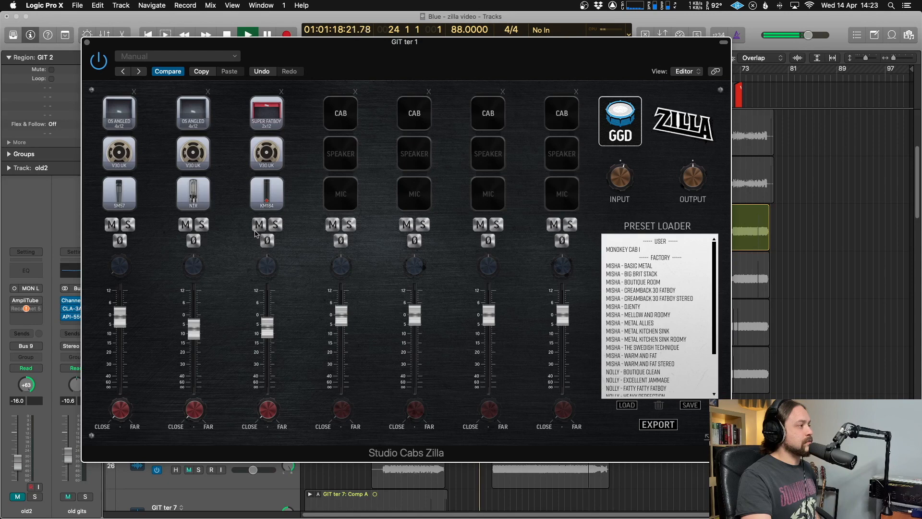
{"action": "left_click_drag", "start_coordinate": [270, 325], "coordinate": [270, 327]}
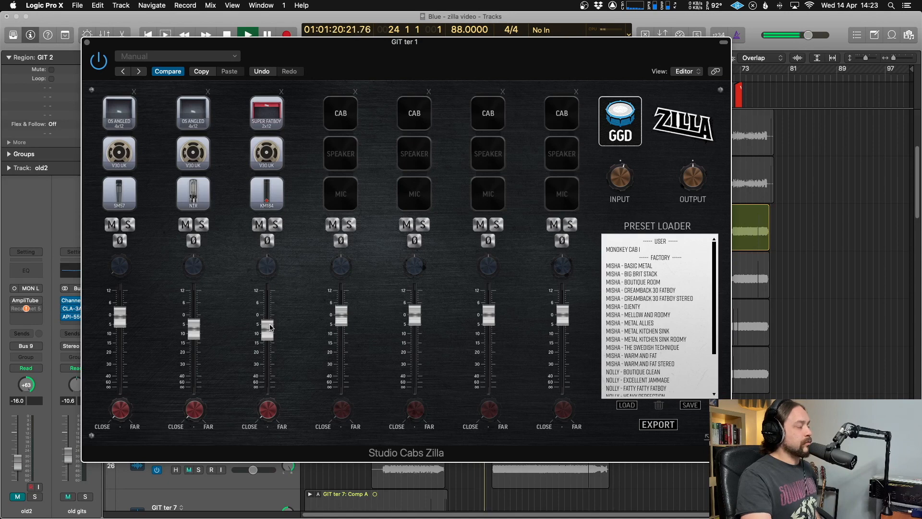
{"action": "key", "text": "space"}
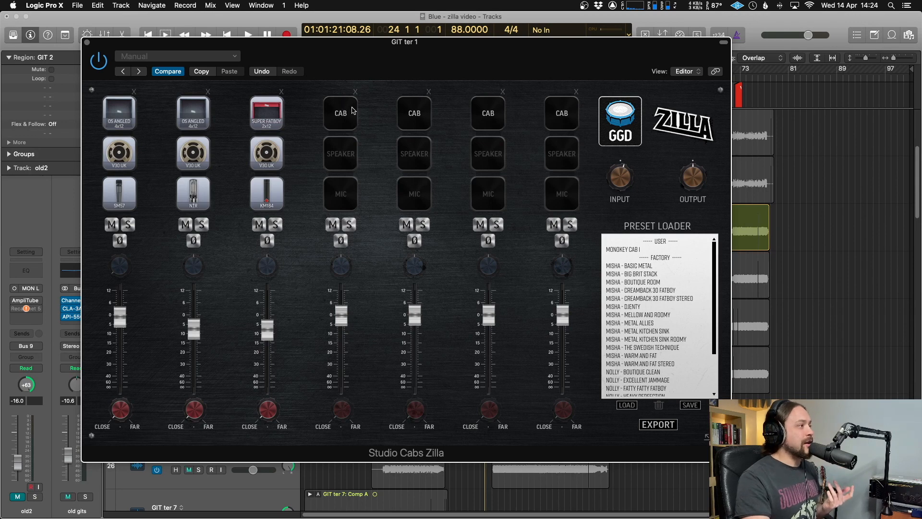
Load the OS Angled 4x12 cabinet in the fourth channel with the V30 UK speaker and the R88 (Room) microphone.
{"action": "left_click", "coordinate": [353, 110]}
{"action": "left_click", "coordinate": [350, 155]}
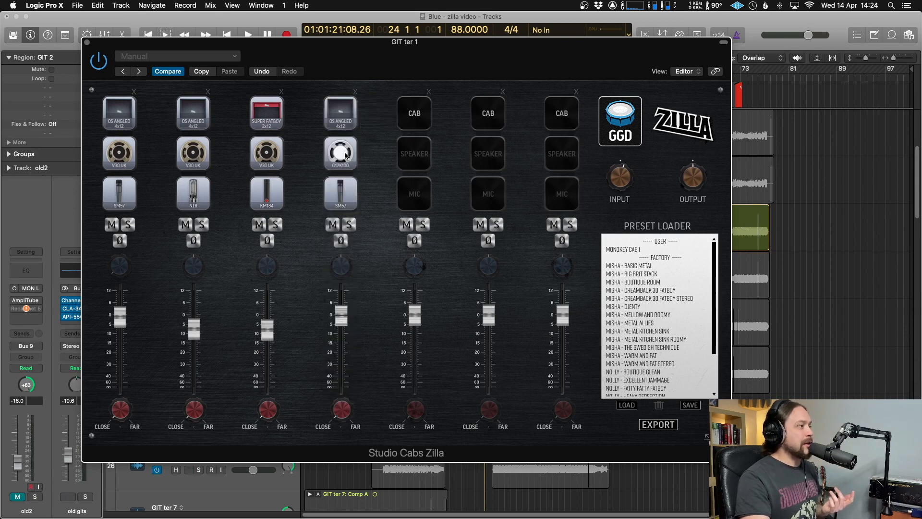
{"action": "left_click", "coordinate": [346, 154]}
{"action": "left_click", "coordinate": [376, 158]}
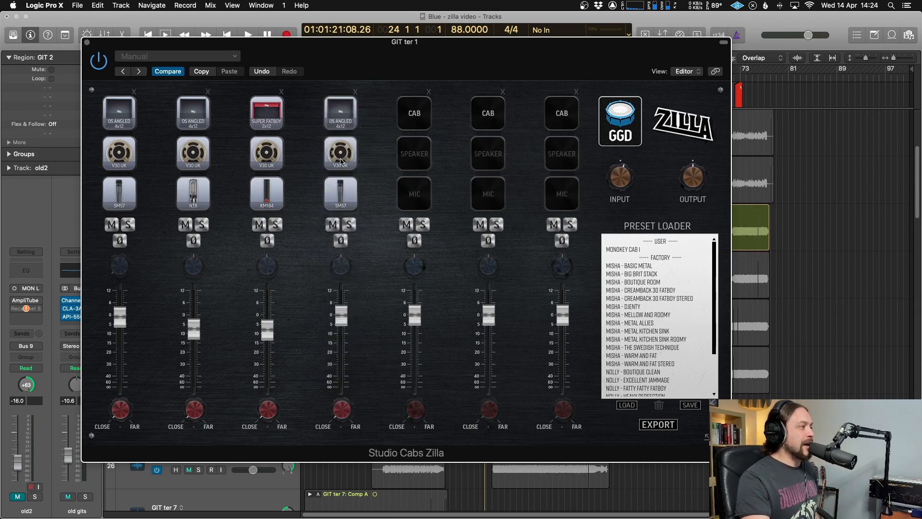
{"action": "left_click", "coordinate": [343, 196]}
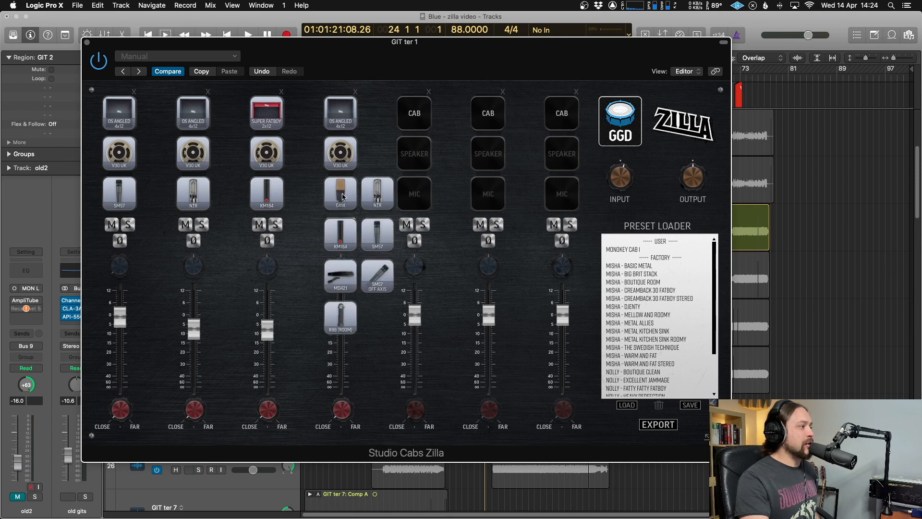
{"action": "left_click", "coordinate": [342, 321]}
Solo the fourth channel and play the track to hear the R88 room microphone alone.
{"action": "left_click", "coordinate": [350, 225]}
{"action": "key", "text": "space"}
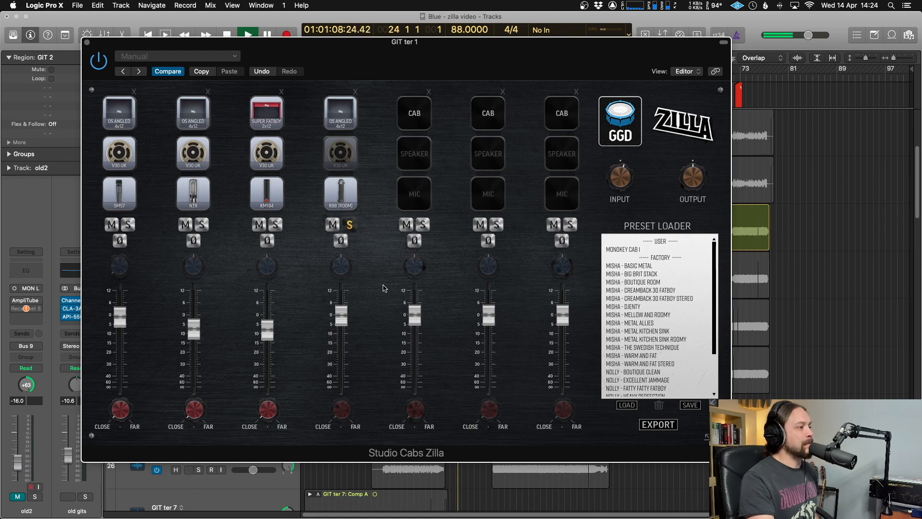
{"action": "key", "text": "space"}
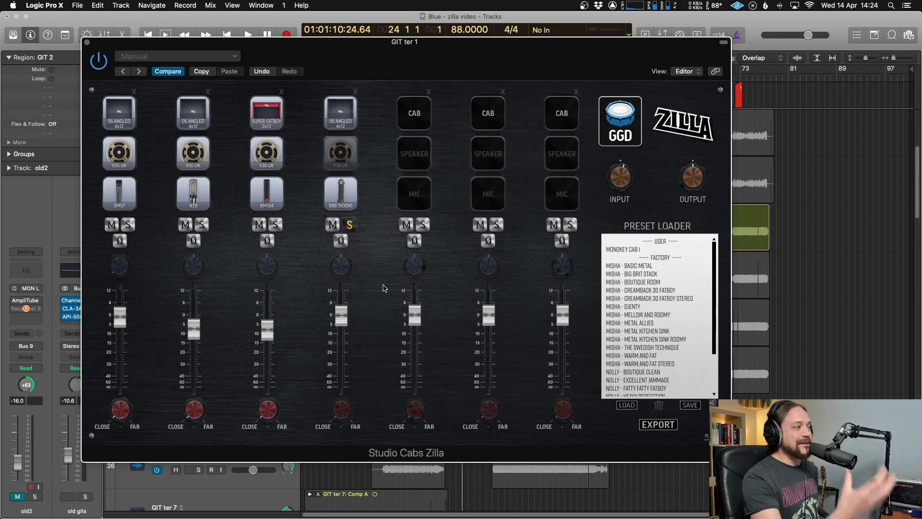
Unsolo the R88 channel, bring its fader up from minimum to about -8 during playback, and compare it muted and active.
{"action": "left_click", "coordinate": [349, 224]}
{"action": "left_click_drag", "start_coordinate": [341, 316], "coordinate": [341, 387]}
{"action": "key", "text": "ctrl+m"}
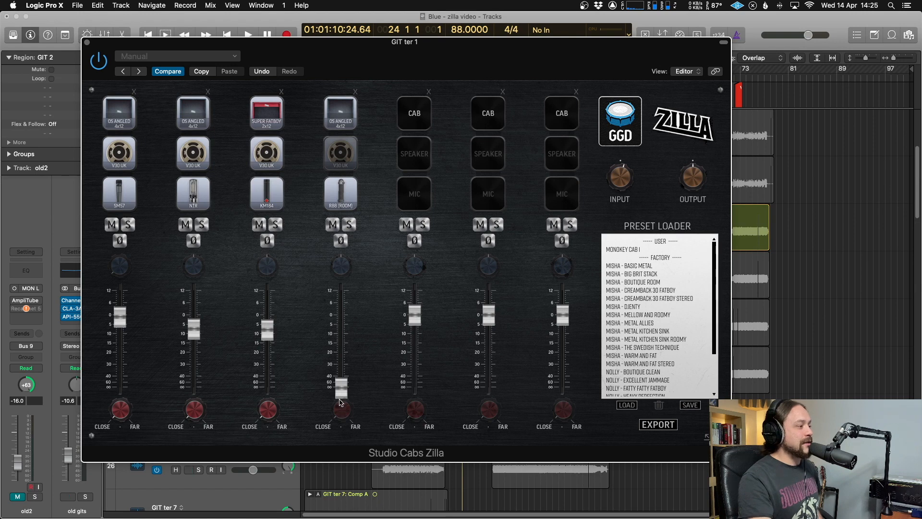
{"action": "key", "text": "space"}
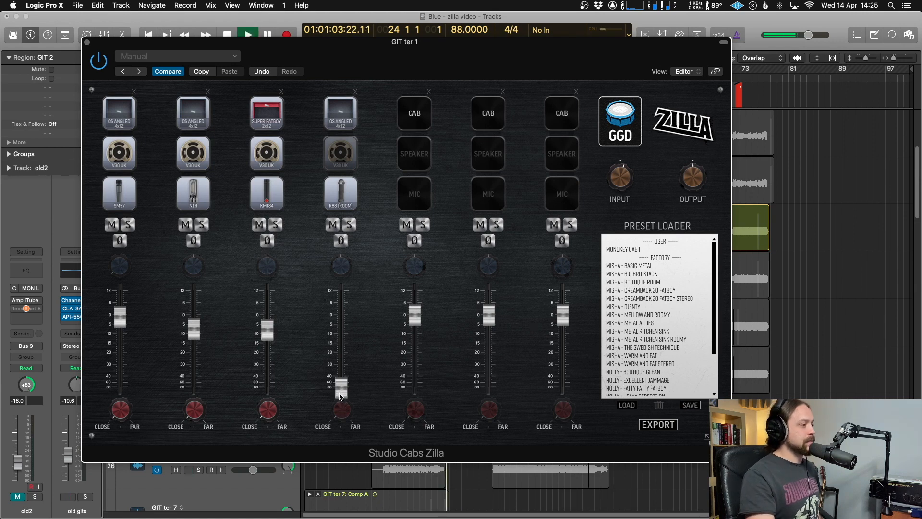
{"action": "left_click_drag", "start_coordinate": [339, 395], "coordinate": [342, 338]}
{"action": "left_click", "coordinate": [333, 225]}
{"action": "left_click", "coordinate": [333, 225]}
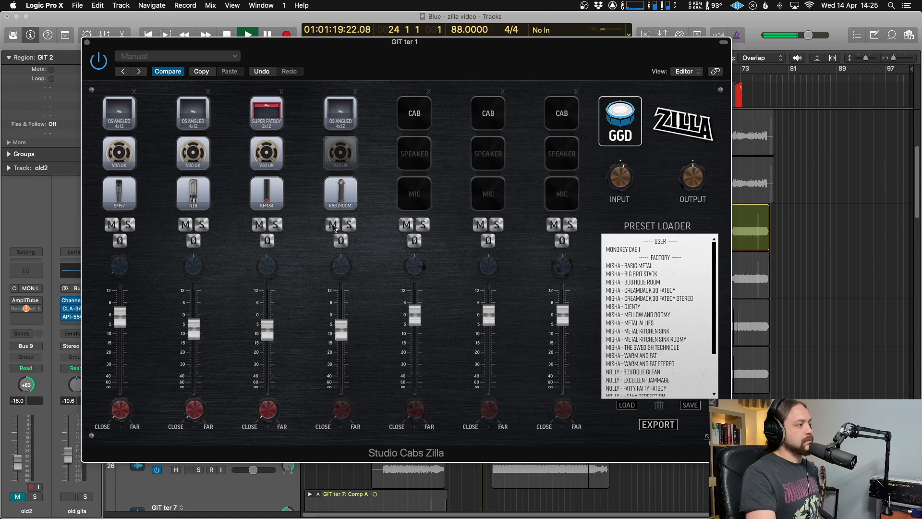
Try the R88 fader at about -6 and -4 against the muted sound, and set it to about -15 with playback stopped.
{"action": "left_click_drag", "start_coordinate": [341, 331], "coordinate": [341, 325]}
{"action": "left_click", "coordinate": [334, 228]}
{"action": "left_click", "coordinate": [334, 229]}
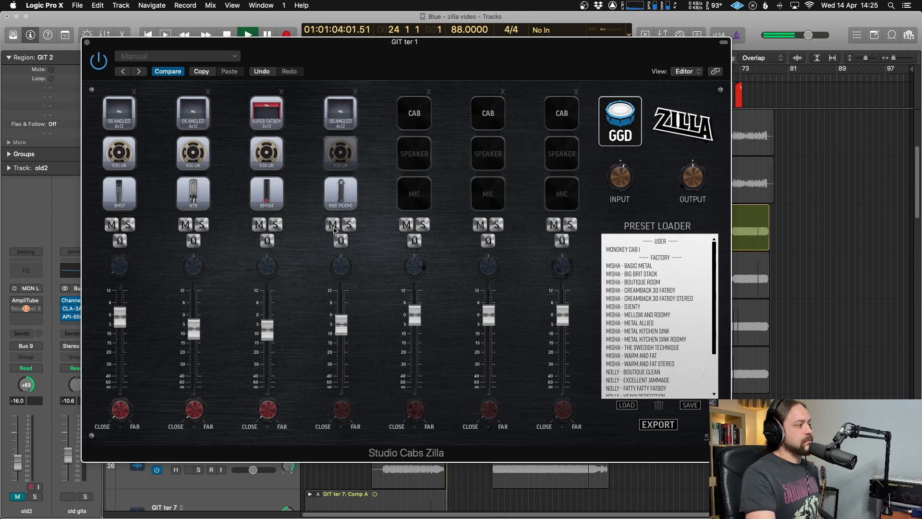
{"action": "left_click_drag", "start_coordinate": [336, 325], "coordinate": [338, 320]}
{"action": "left_click", "coordinate": [334, 226]}
{"action": "left_click", "coordinate": [334, 227]}
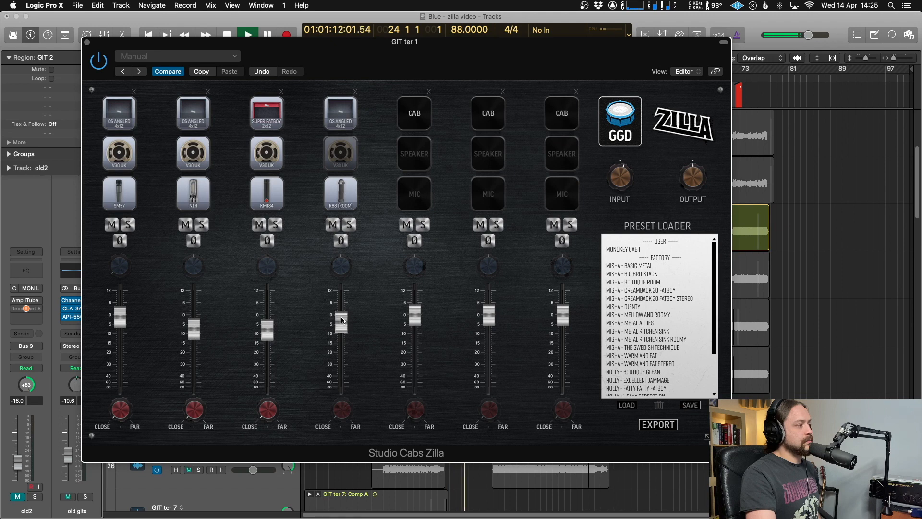
{"action": "key", "text": "space"}
{"action": "left_click_drag", "start_coordinate": [343, 328], "coordinate": [344, 351]}
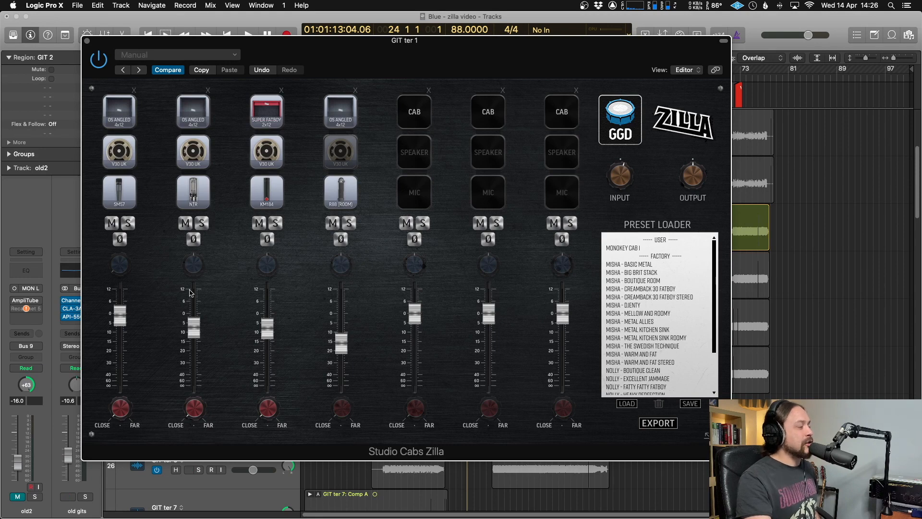
Play the track and solo the KM184, NTR and SM57 channels one at a time, leaving all of them unsoloed.
{"action": "key", "text": "space"}
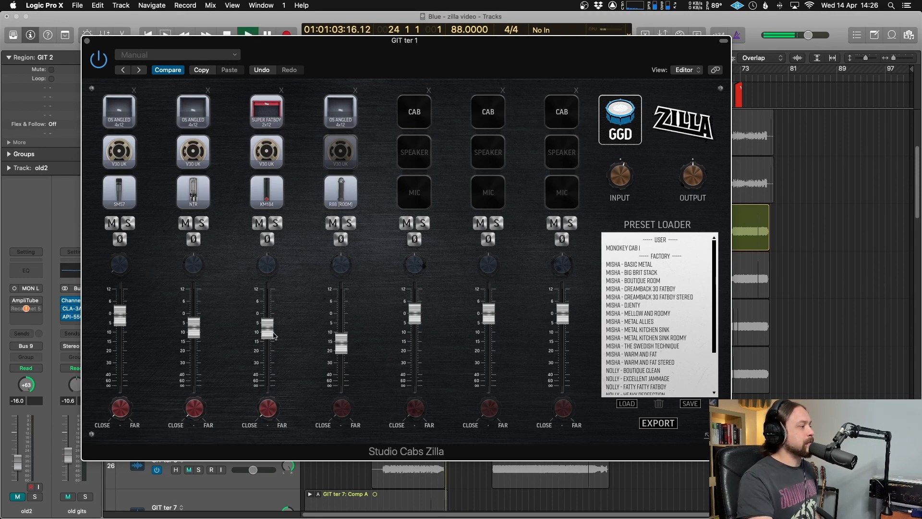
{"action": "left_click", "coordinate": [276, 223]}
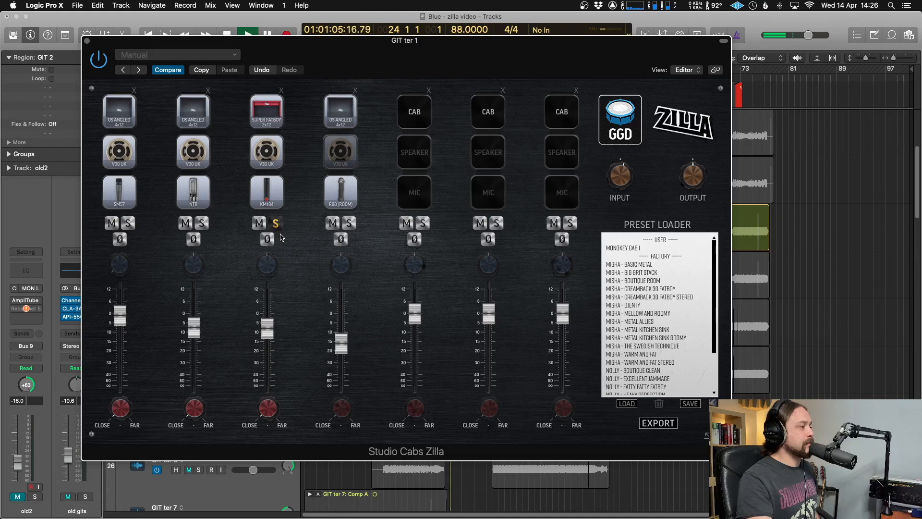
{"action": "left_click", "coordinate": [275, 223]}
{"action": "left_click", "coordinate": [202, 223]}
{"action": "left_click", "coordinate": [202, 223]}
{"action": "left_click", "coordinate": [128, 224]}
{"action": "left_click", "coordinate": [132, 224]}
Pull the KM184 and NTR faders to minimum and set the R88 room fader to about -8 against the SM57.
{"action": "left_click_drag", "start_coordinate": [341, 346], "coordinate": [341, 322]}
{"action": "left_click_drag", "start_coordinate": [265, 324], "coordinate": [253, 385]}
{"action": "left_click_drag", "start_coordinate": [192, 332], "coordinate": [212, 465]}
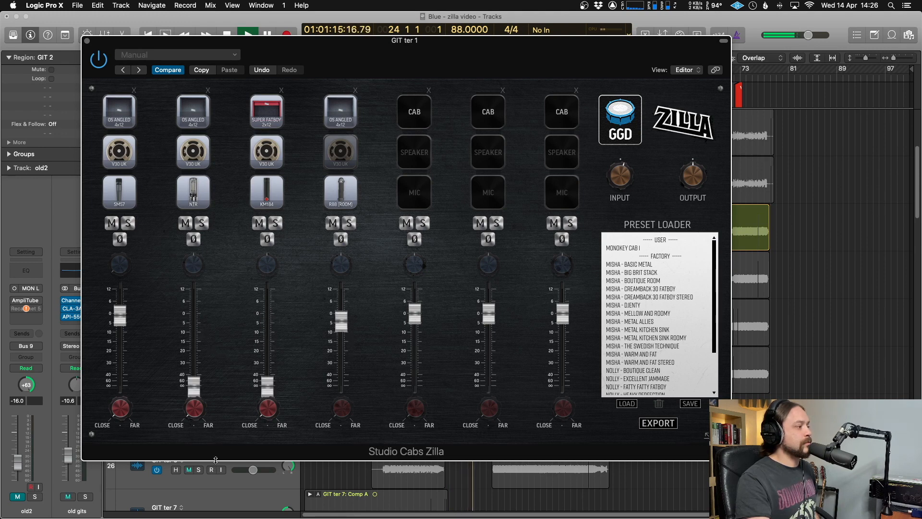
{"action": "left_click_drag", "start_coordinate": [339, 320], "coordinate": [347, 454]}
{"action": "left_click_drag", "start_coordinate": [338, 375], "coordinate": [340, 329]}
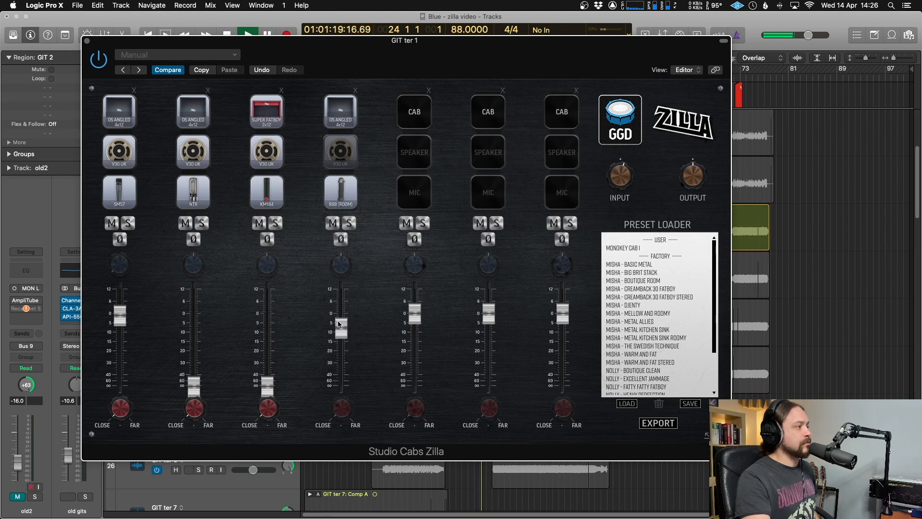
Bring the NTR fader back up to about -8 and the KM184 fader to about -6, listen to the full blend, and stop playback.
{"action": "left_click_drag", "start_coordinate": [195, 392], "coordinate": [195, 333]}
{"action": "left_click_drag", "start_coordinate": [267, 387], "coordinate": [269, 330]}
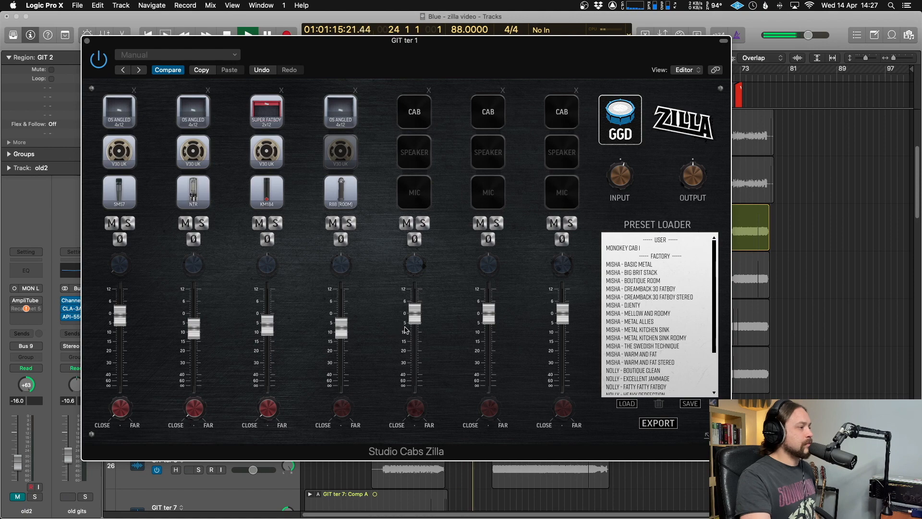
{"action": "key", "text": "space"}
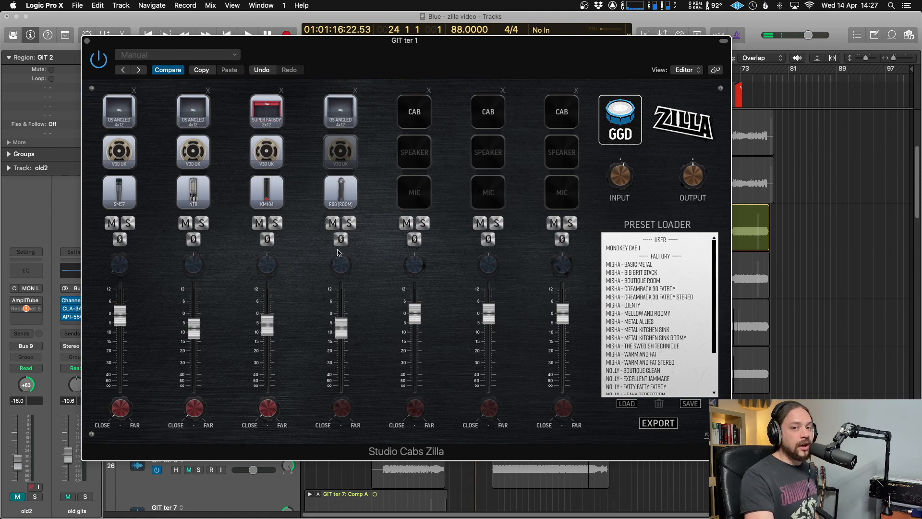
Close the cab plug-in window, open the mixer and play the full mix with GIT ter 1 unsoloed.
{"action": "key", "text": "super+w"}
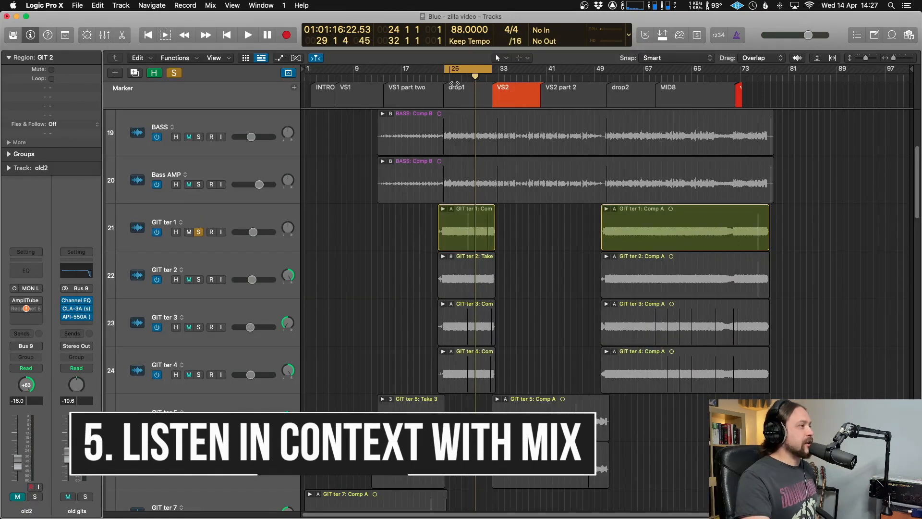
{"action": "key", "text": "super+2"}
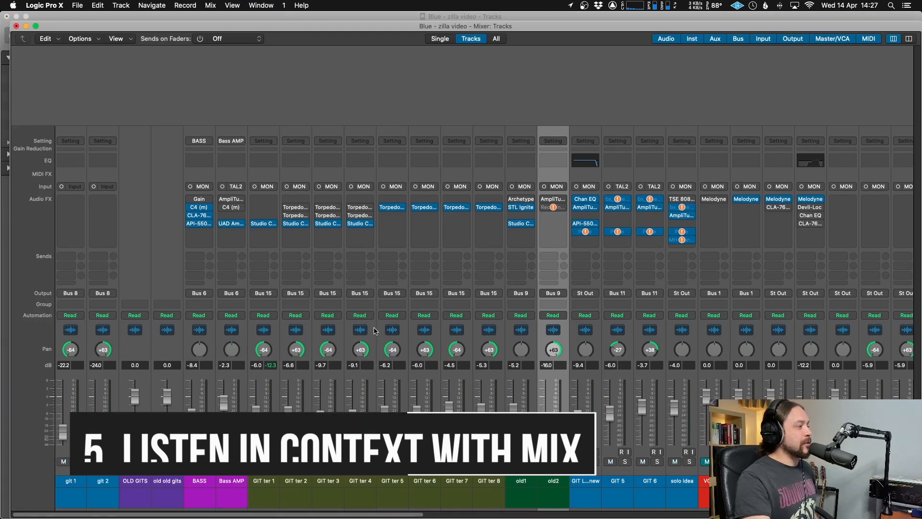
{"action": "scroll", "coordinate": [433, 375], "scroll_direction": "right", "scroll_amount": 3}
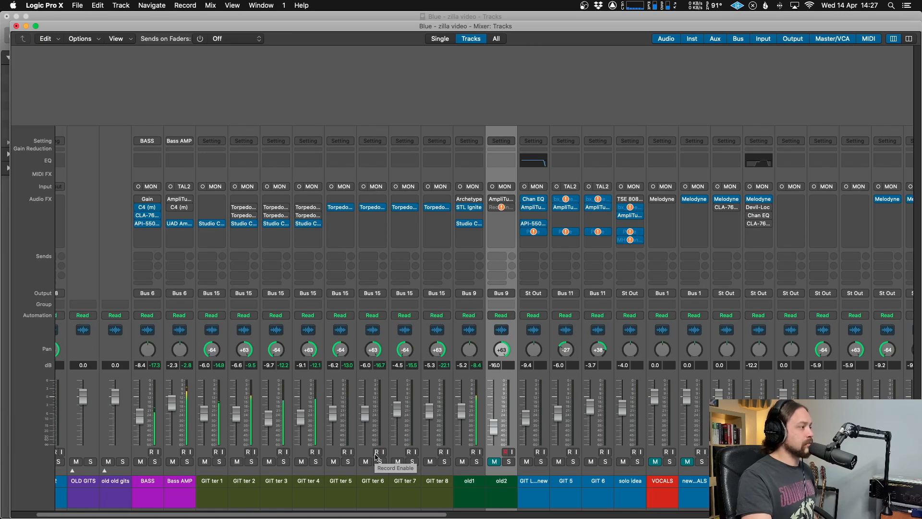
{"action": "scroll", "coordinate": [224, 460], "scroll_direction": "left", "scroll_amount": 1}
Solo GIT ter 1 and GIT ter 2 one at a time against the playing mix, leaving both unsoloed.
{"action": "left_click", "coordinate": [224, 462]}
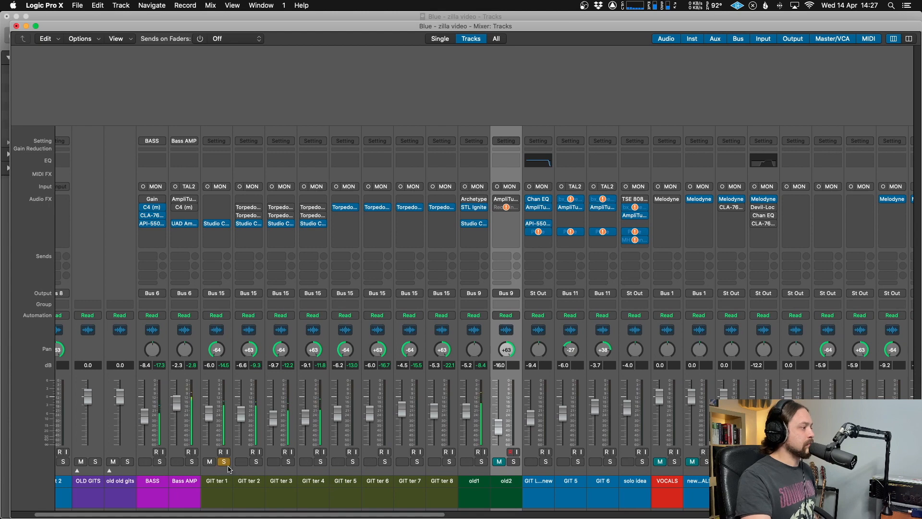
{"action": "left_click", "coordinate": [225, 462]}
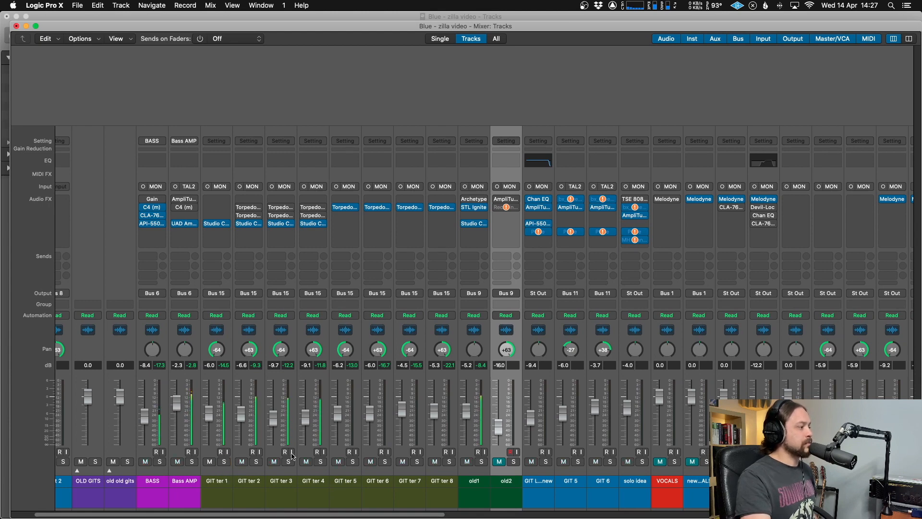
{"action": "left_click", "coordinate": [257, 462]}
{"action": "left_click", "coordinate": [257, 462]}
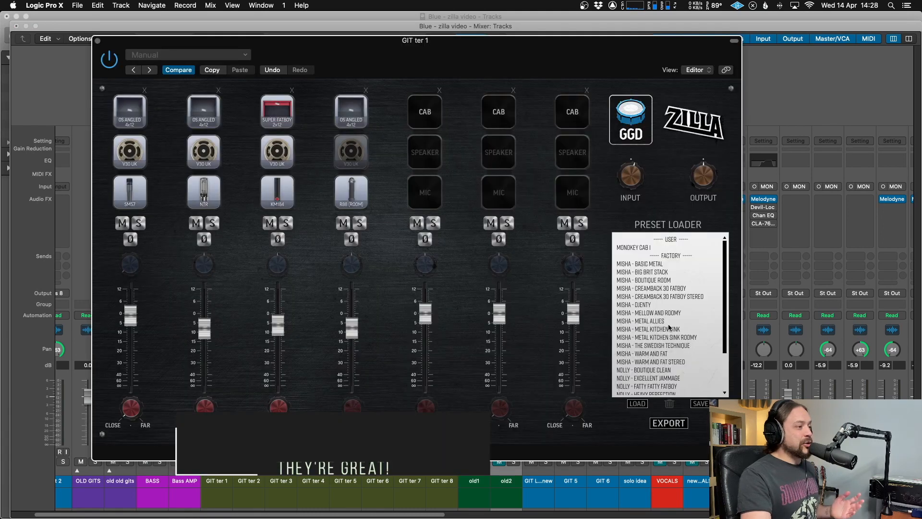
Browse the cab presets for GIT ter 1 and load Misha - Warm and Fat, abandoning the current settings.
{"action": "scroll", "coordinate": [664, 296], "scroll_direction": "down", "scroll_amount": 10}
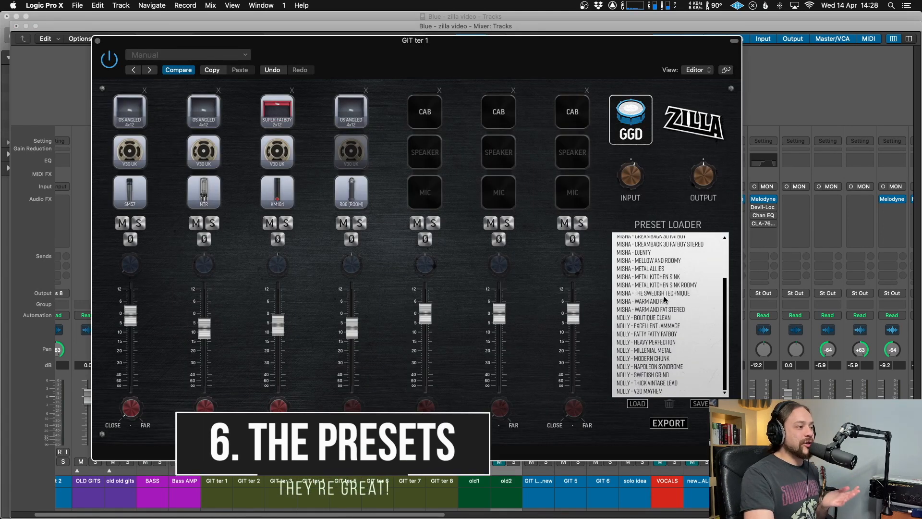
{"action": "left_click_drag", "start_coordinate": [479, 60], "coordinate": [465, 56]}
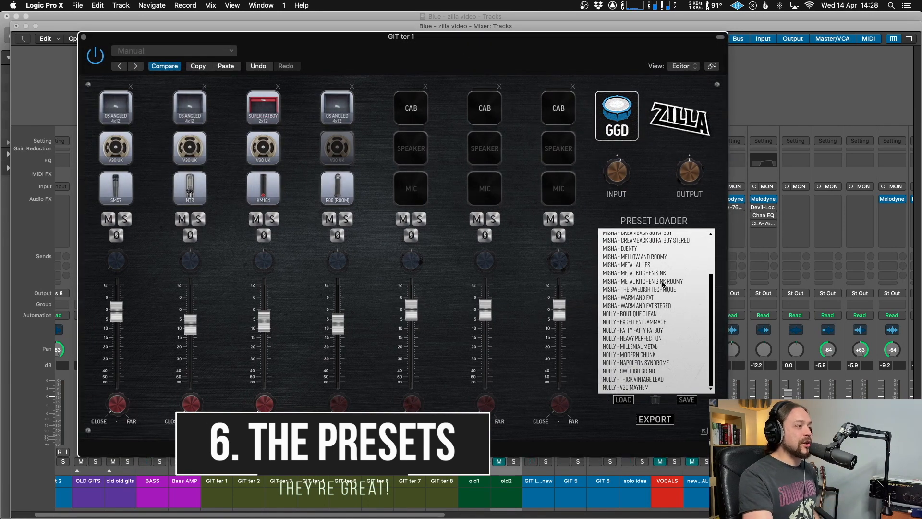
{"action": "scroll", "coordinate": [662, 289], "scroll_direction": "up", "scroll_amount": 3}
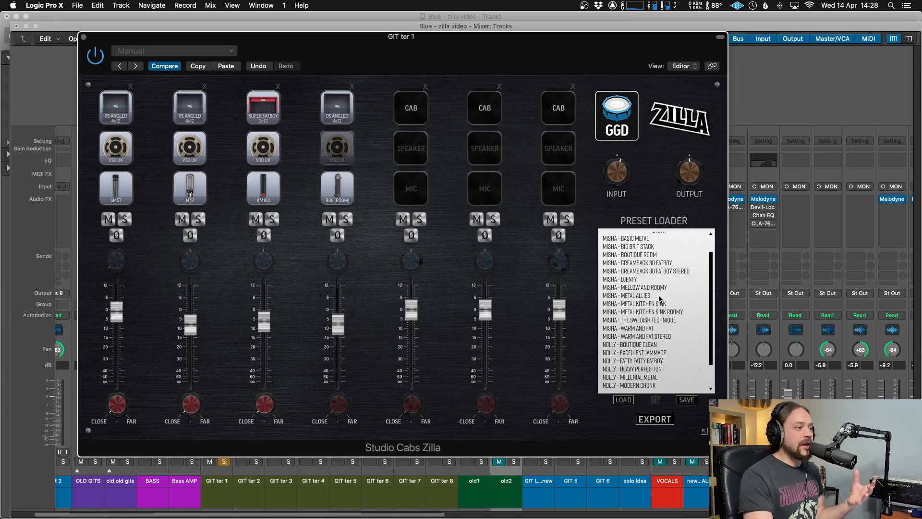
{"action": "double_click", "coordinate": [674, 328]}
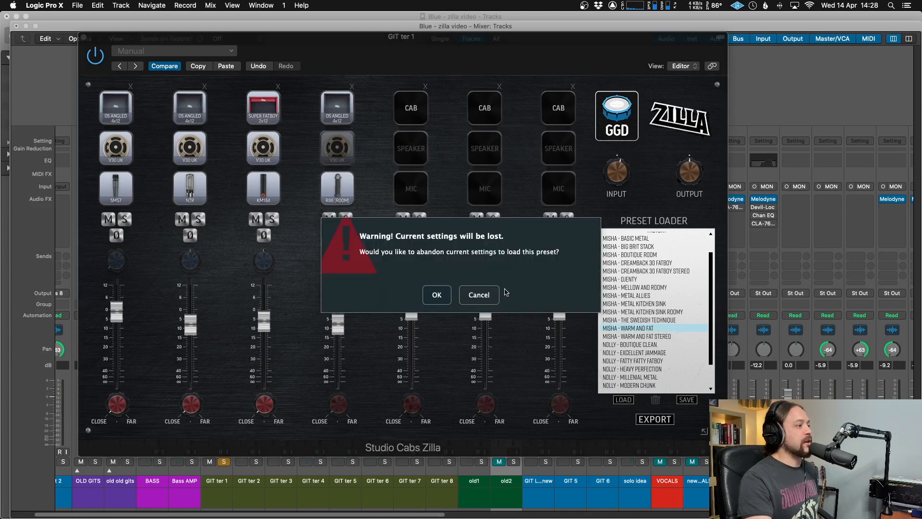
{"action": "key", "text": "Return"}
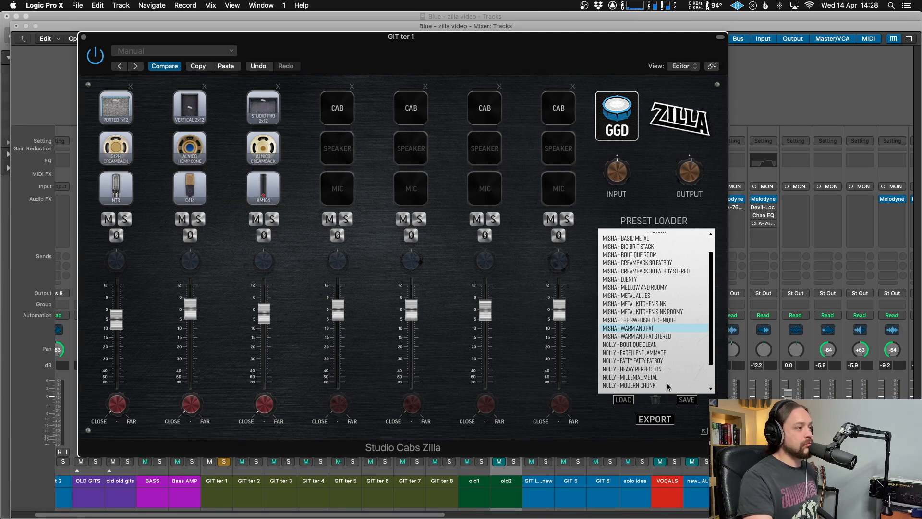
Load the presets Misha - Basic Metal, Misha - Creamback 30 Fatboy and Misha - The Swedish Technique in turn, abandoning the current settings each time.
{"action": "double_click", "coordinate": [657, 238]}
{"action": "left_click", "coordinate": [437, 294]}
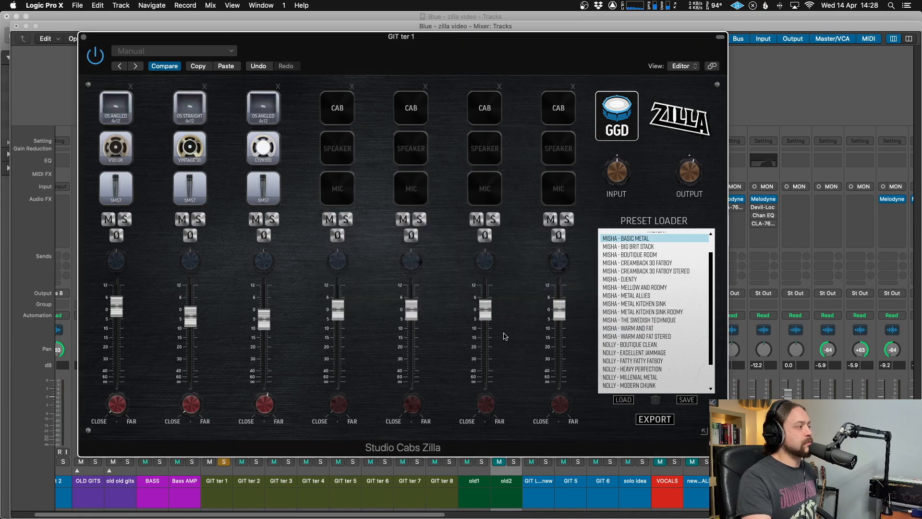
{"action": "double_click", "coordinate": [673, 262]}
{"action": "left_click", "coordinate": [438, 294]}
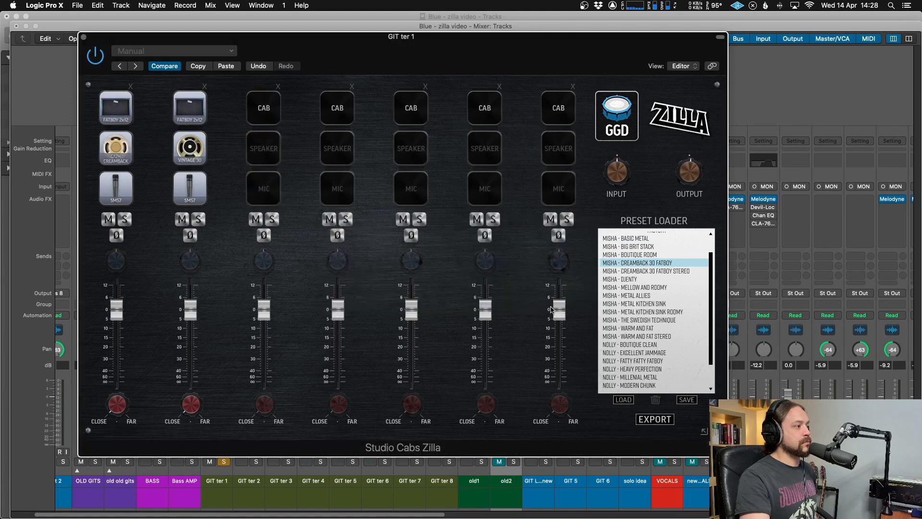
{"action": "double_click", "coordinate": [685, 319]}
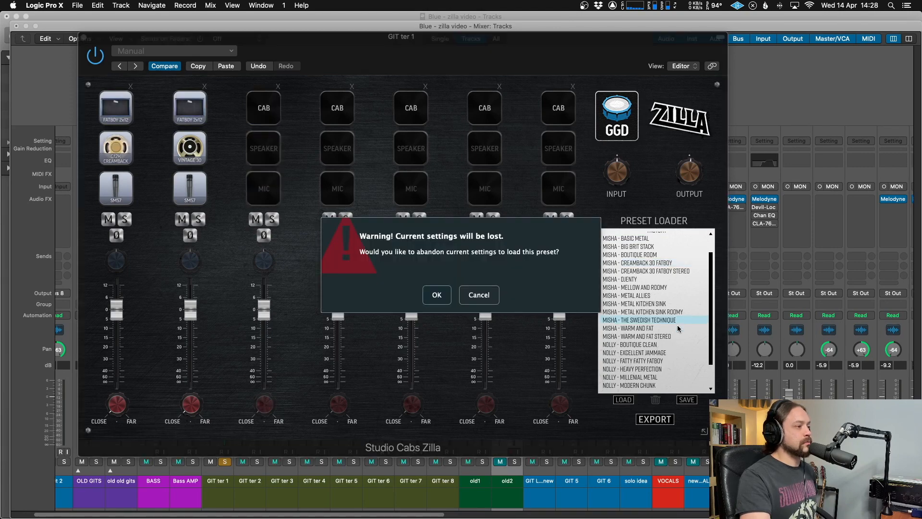
{"action": "left_click", "coordinate": [438, 294]}
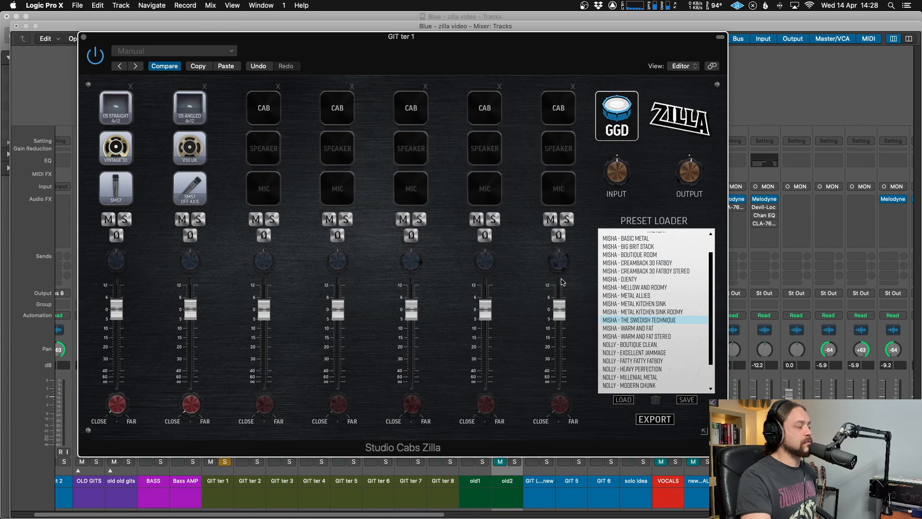